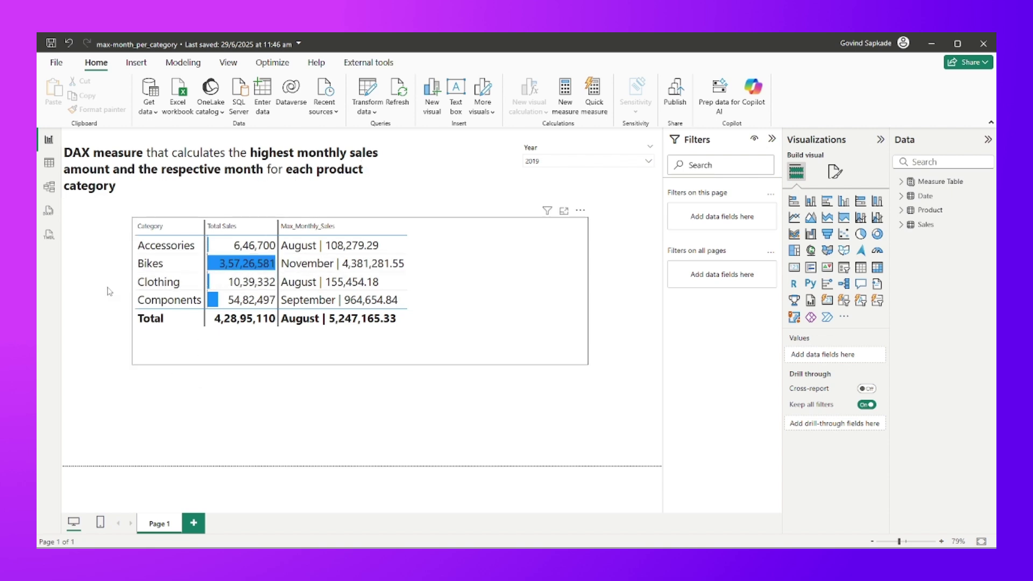
Step: Expand Measure Table to view the Total Sales formula, then reselect the category sales table
left_click(49, 187)
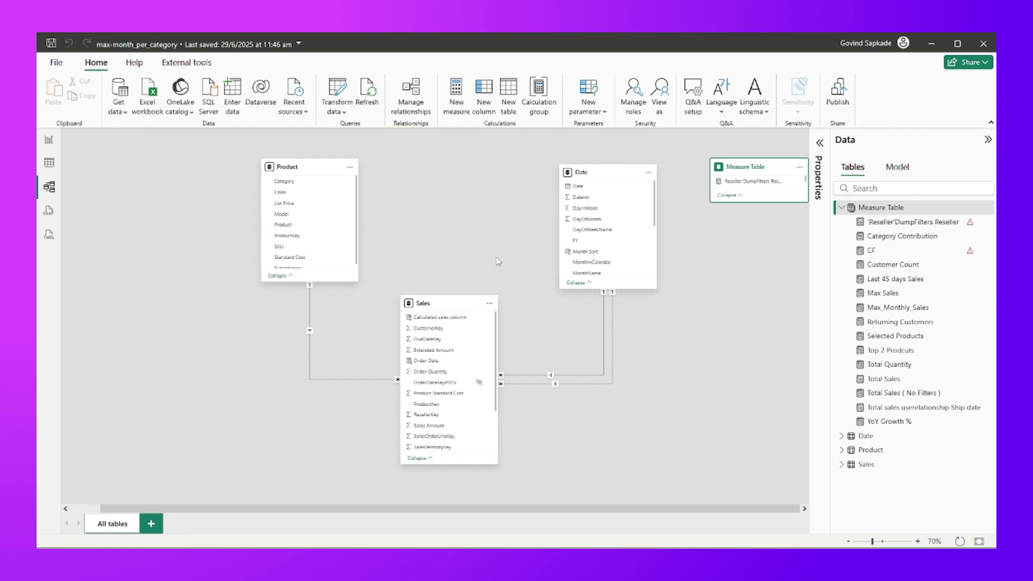
left_click(51, 139)
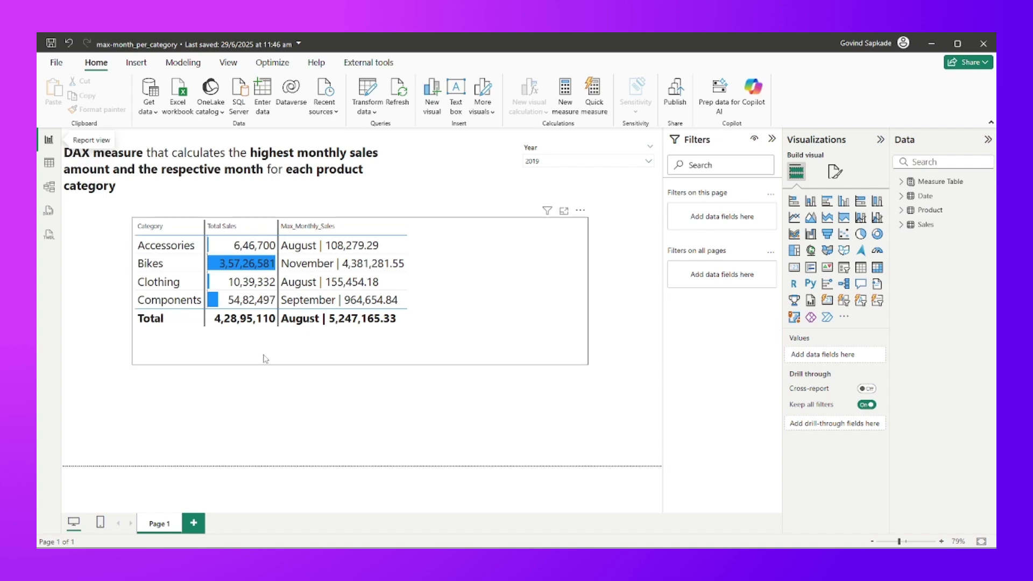
left_click(265, 359)
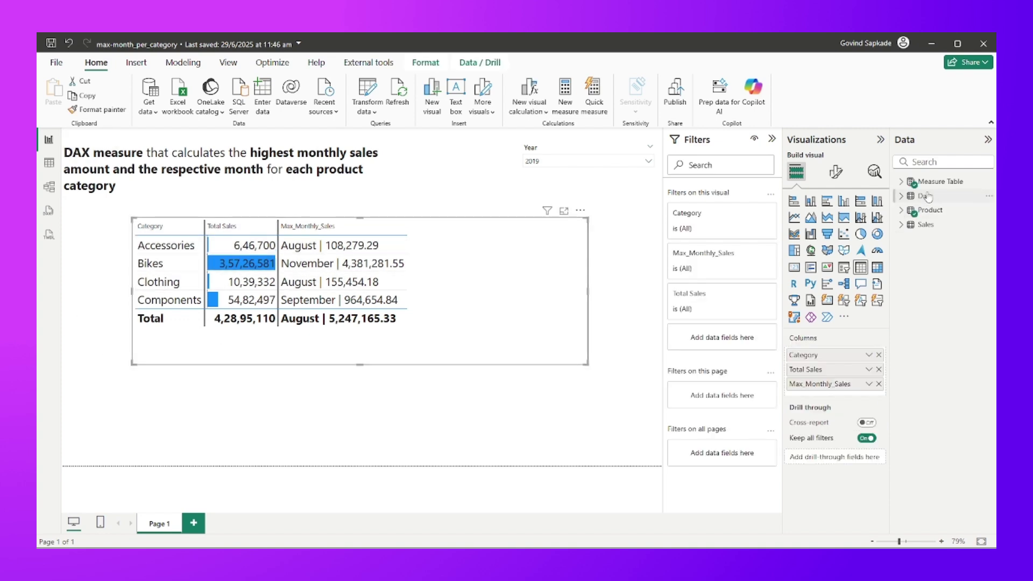
left_click(903, 182)
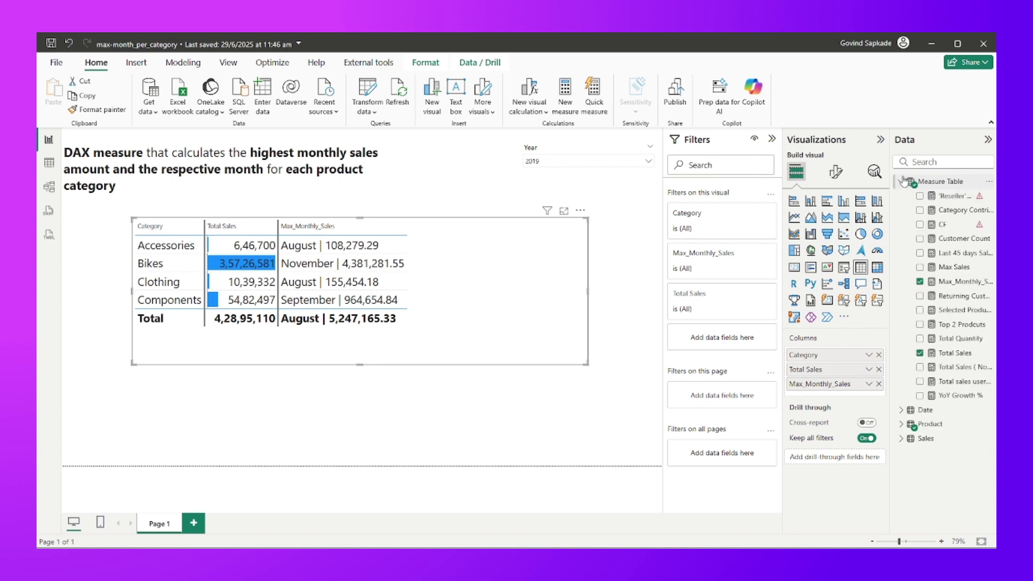
left_click(957, 353)
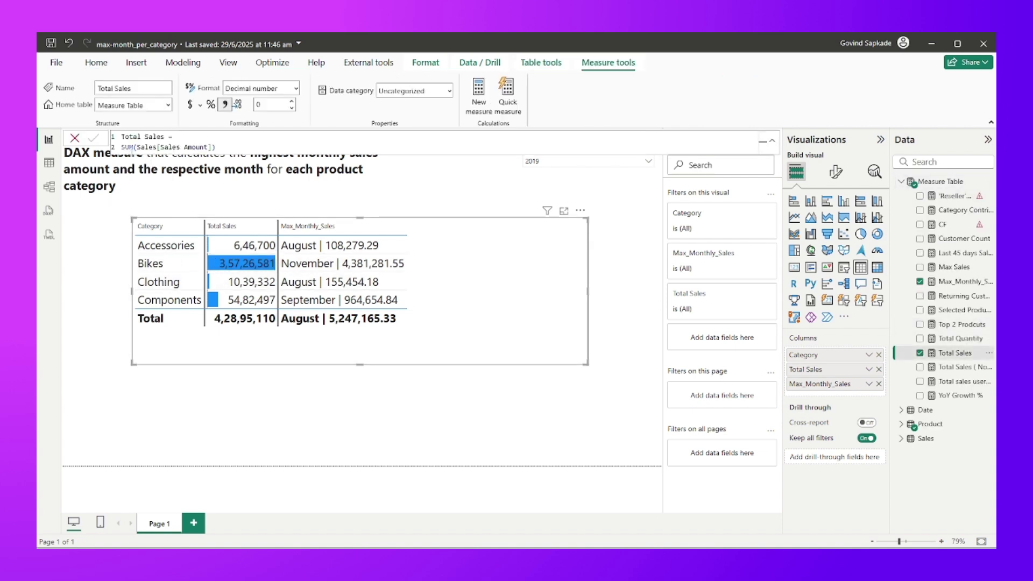
left_click(196, 183)
left_click(373, 367)
left_click(339, 327)
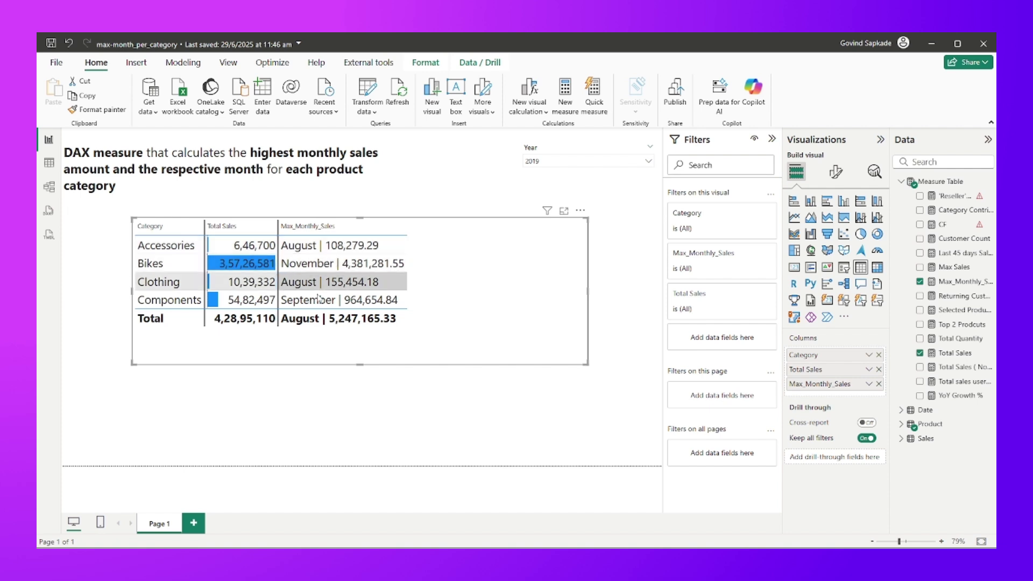
Step: Switch the Year slicer to 2018 and back to 2019, then widen the category sales table
left_click(307, 406)
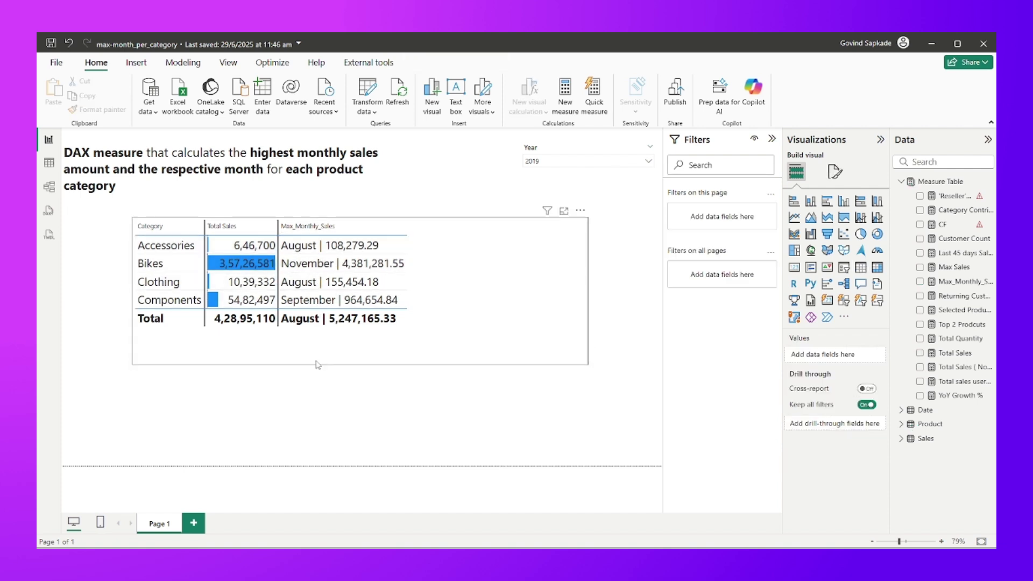
left_click(544, 162)
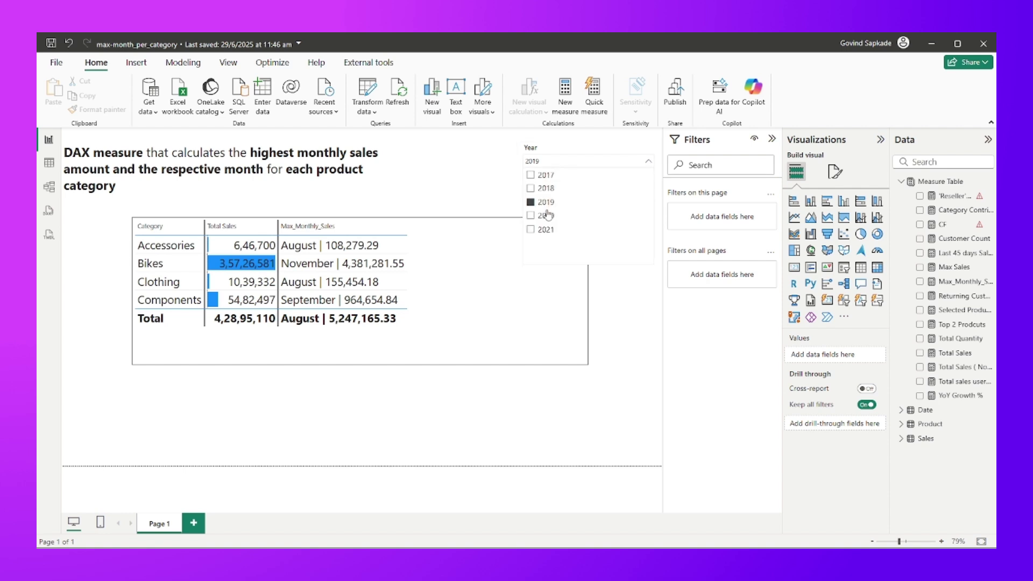
left_click(543, 189)
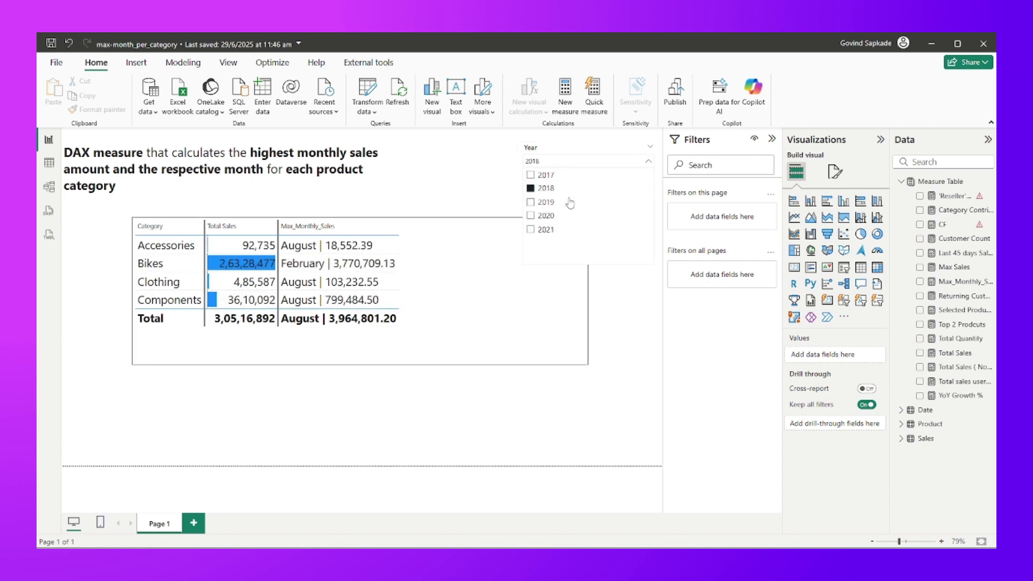
left_click(544, 203)
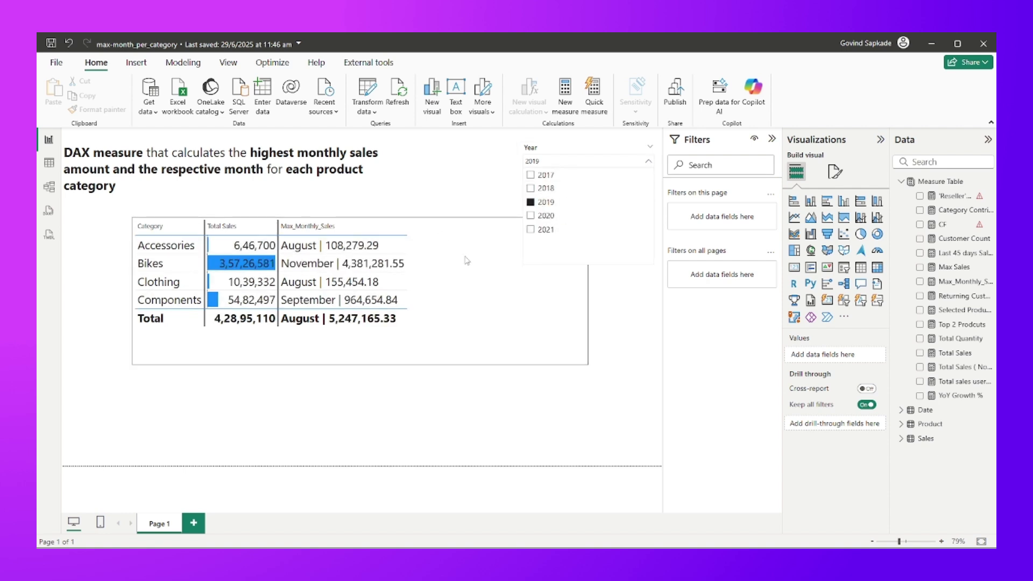
left_click(324, 412)
left_click(484, 344)
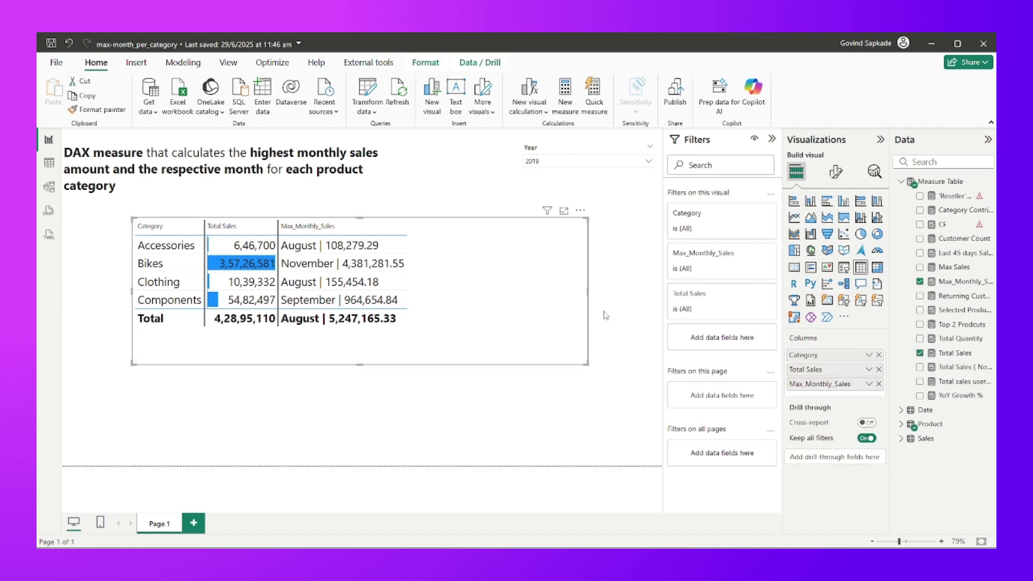
left_click_drag(587, 365, 603, 365)
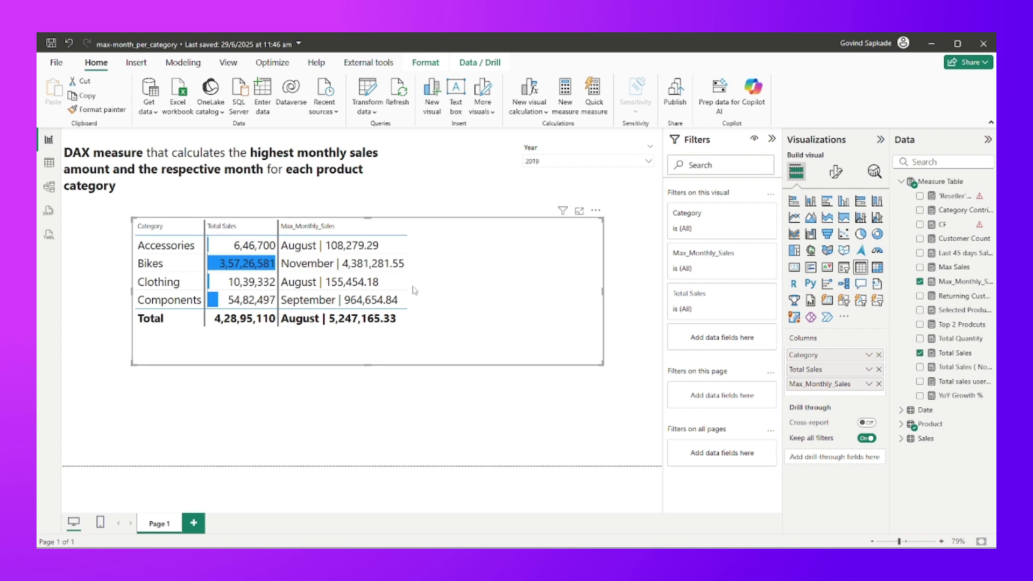
Step: Create a new measure in Measure Table named 'Max_Monthly_Sales2 =' with an empty second line
right_click(931, 182)
key("Escape")
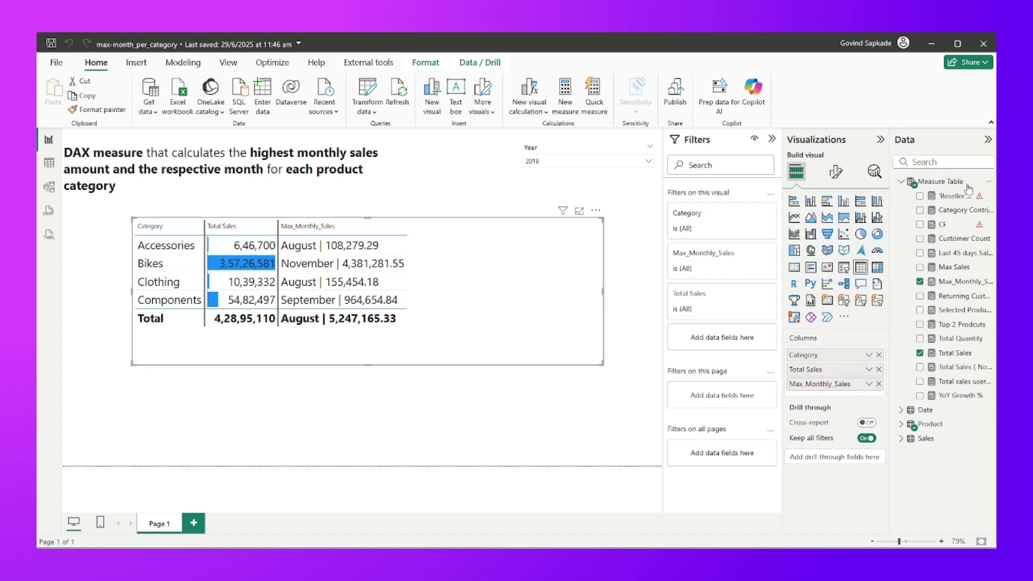
left_click(989, 182)
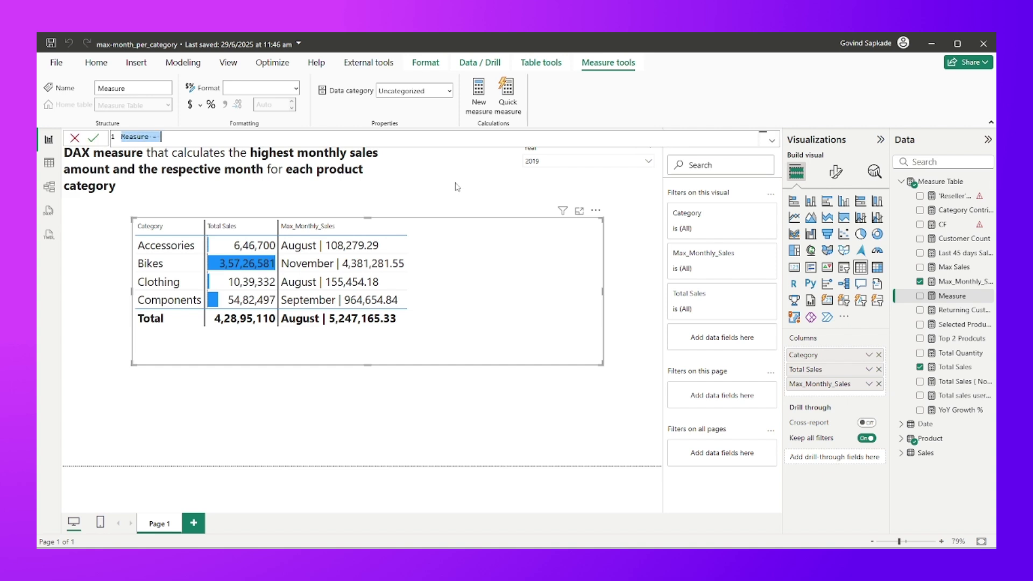
type("mo")
key("BackSpace")
key("BackSpace")
type("Mo")
type("x_Mon")
type("thly_Sal")
type("es")
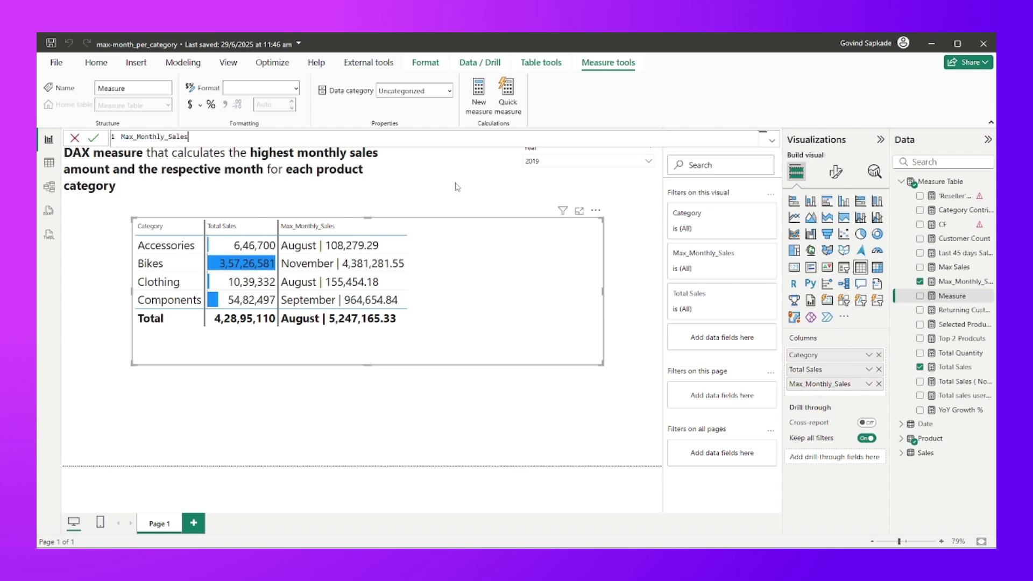
type("2 =")
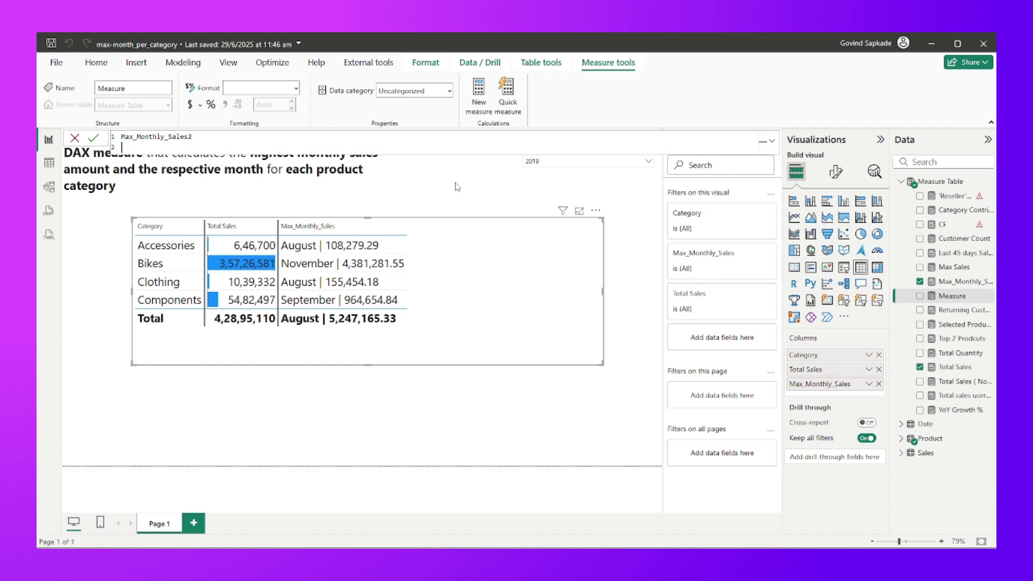
key("shift+Return")
Step: Begin the formula with VAR a = SUMMARIZE('Date', across separate lines
type("var")
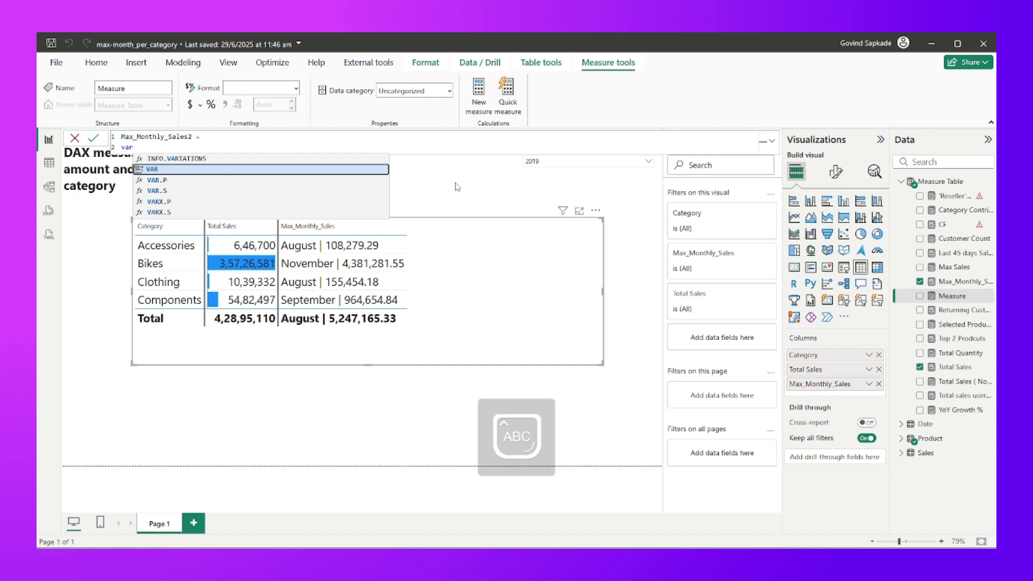
key("Tab")
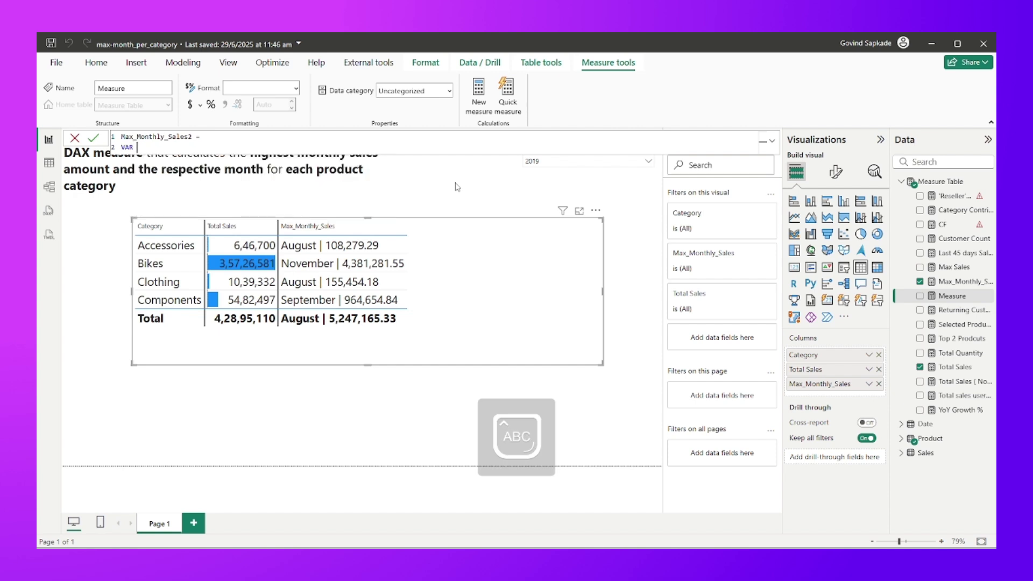
type("a")
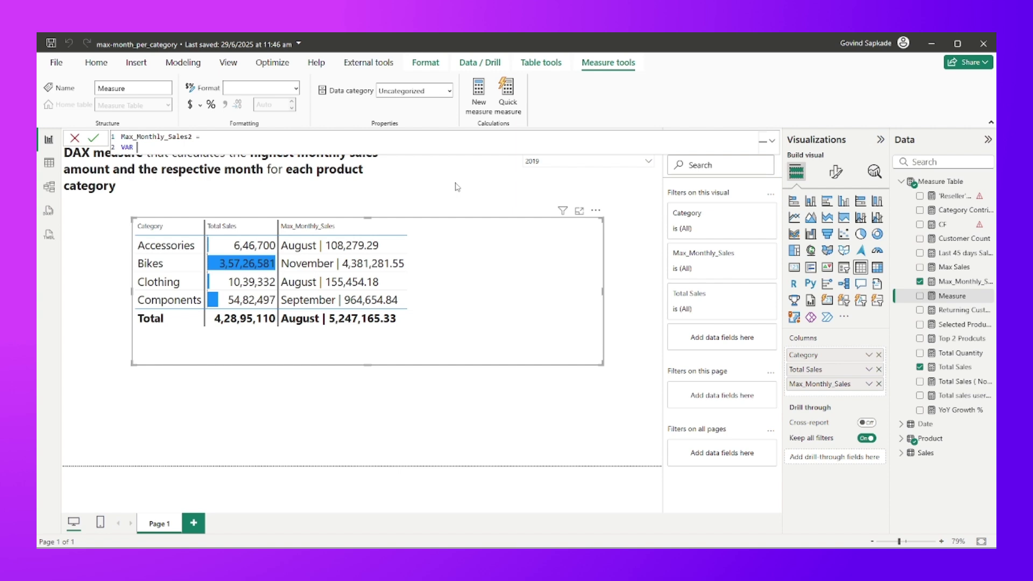
type(" =")
key("shift+Return")
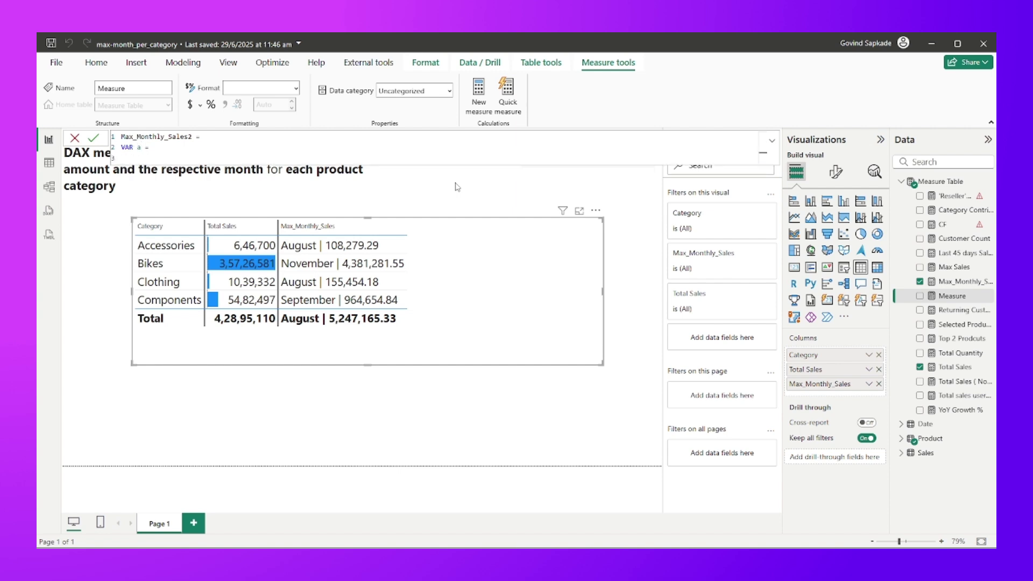
type("SUMM")
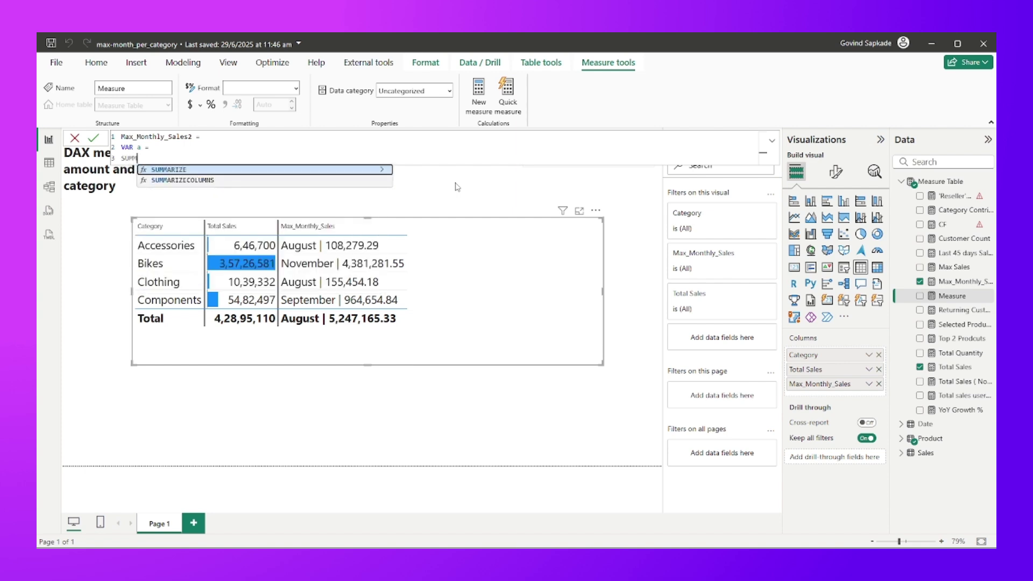
key("Tab")
key("shift+Return")
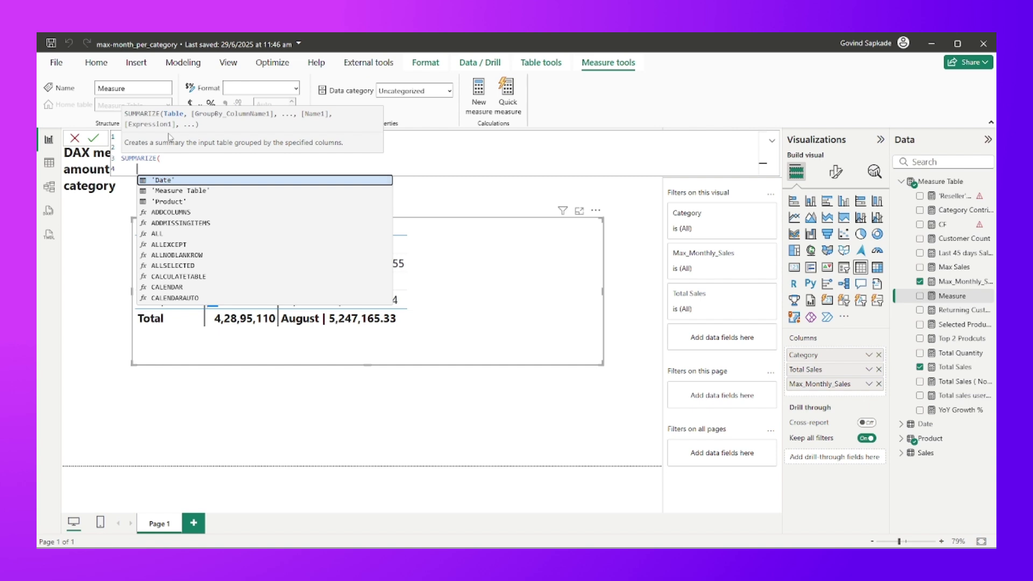
type("'Date'")
key("Tab")
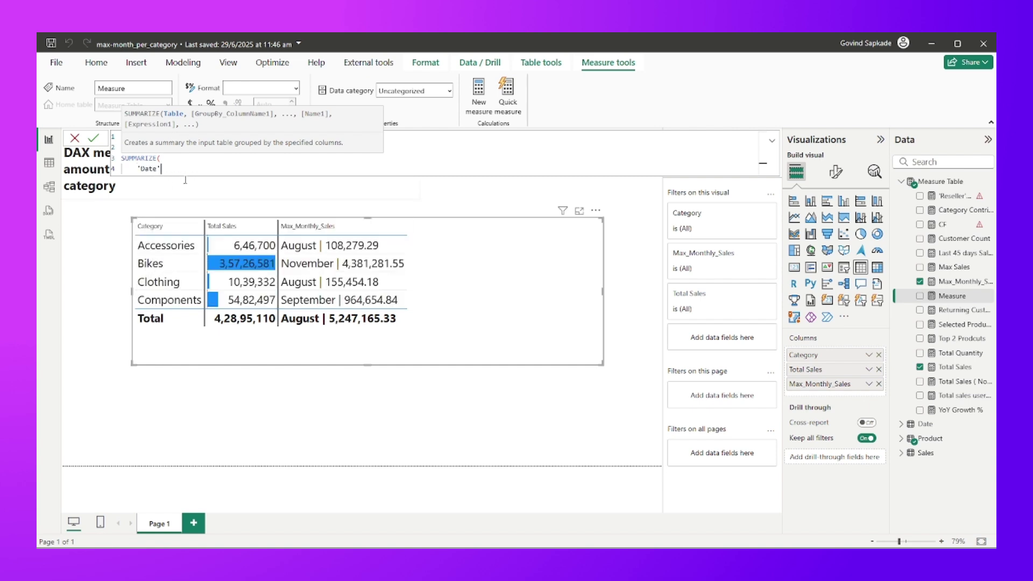
type(",")
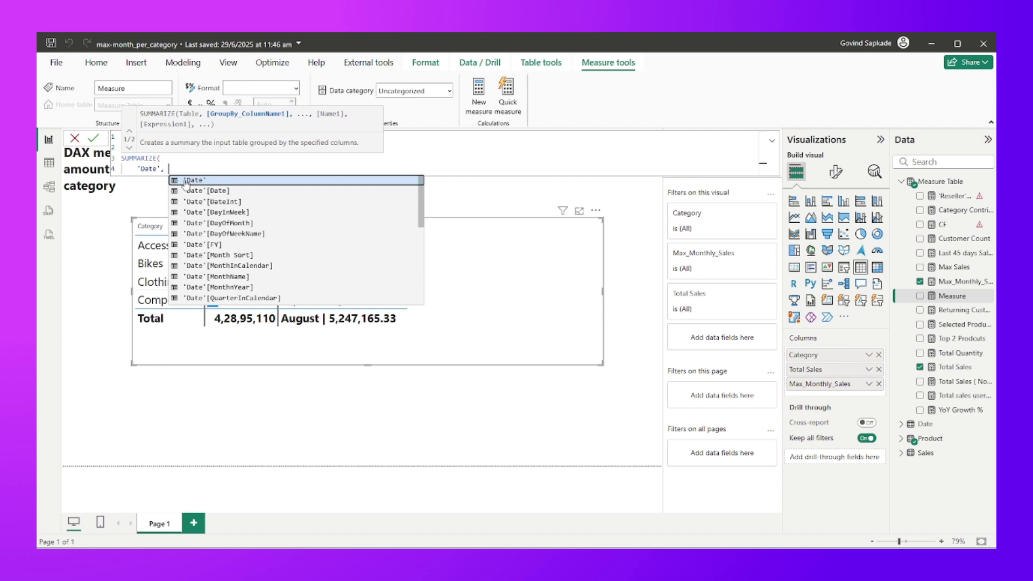
Step: Group by 'Date'[MonthName], add a "Sales" column from [Total Sales], then copy and commit the formula
key("shift+Return")
type("MON")
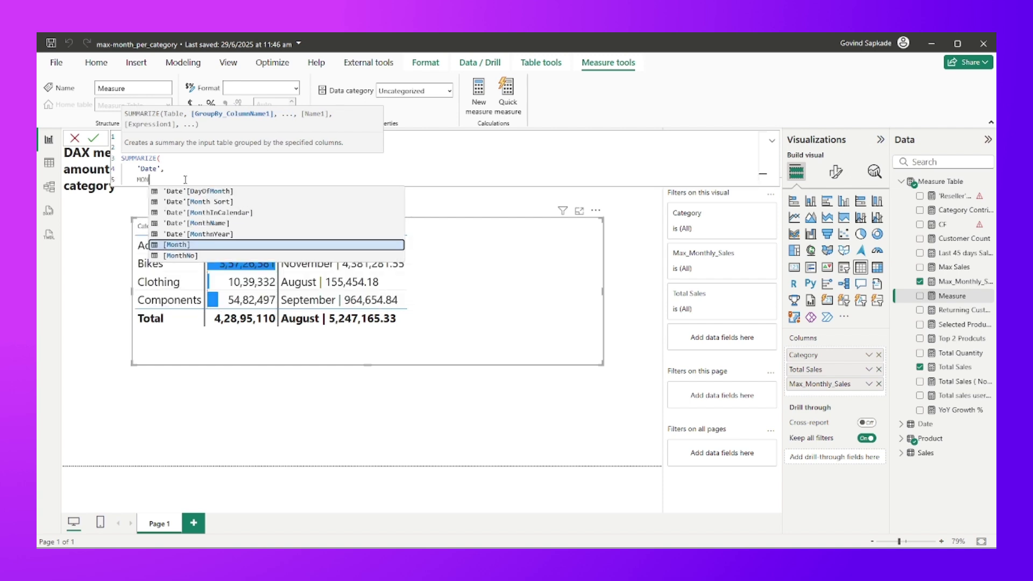
left_click(216, 223)
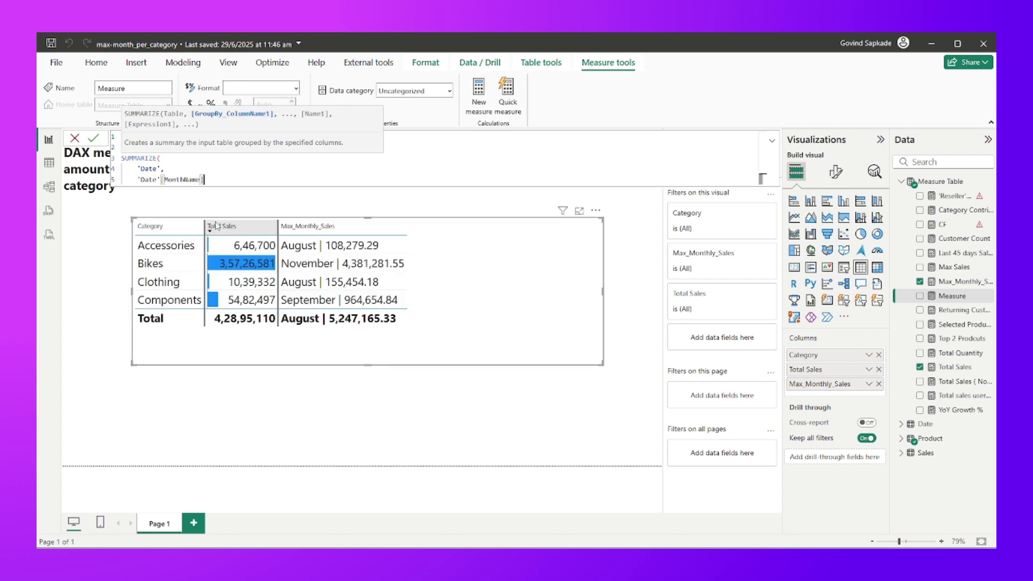
type(",")
key("shift+Return")
type("\"")
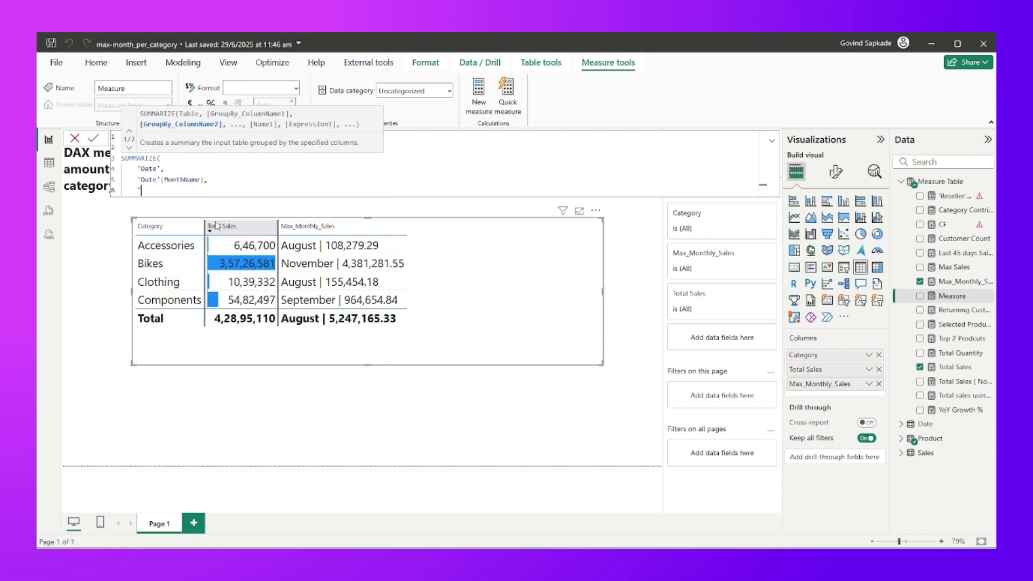
type("sALE")
key("Caps_Lock")
key("BackSpace")
key("BackSpace")
key("BackSpace")
type("ales\"")
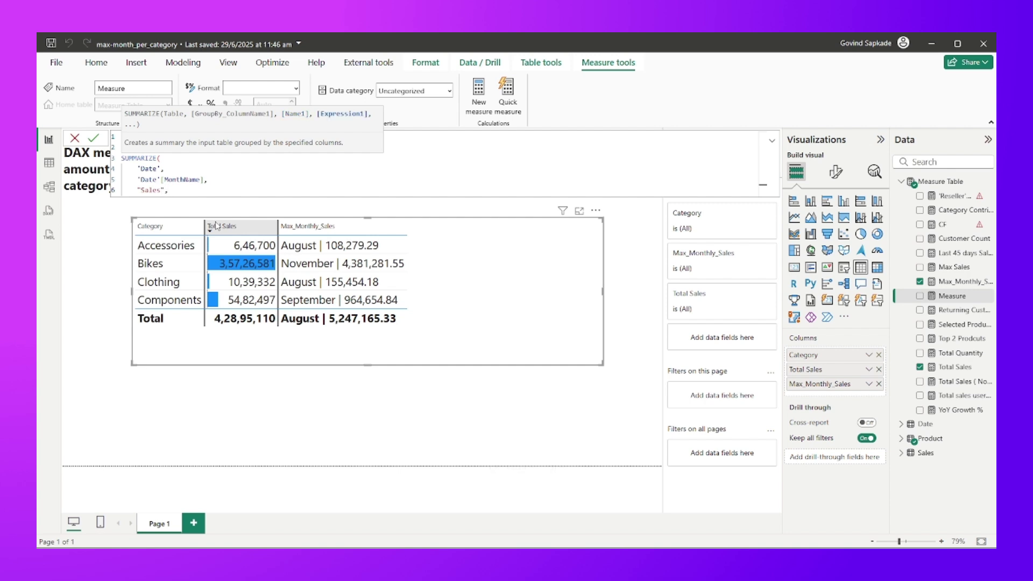
key("Return")
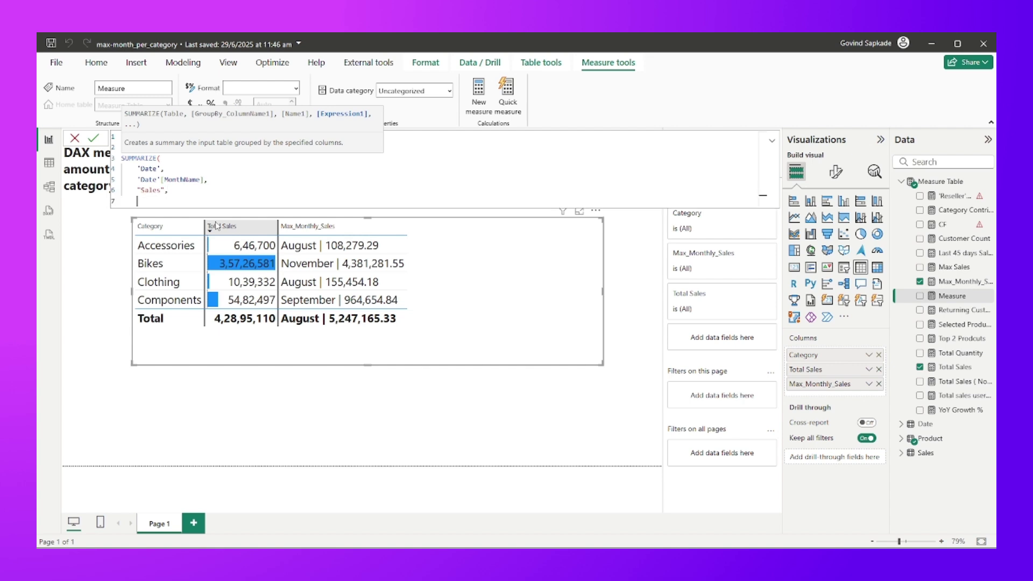
type("sal")
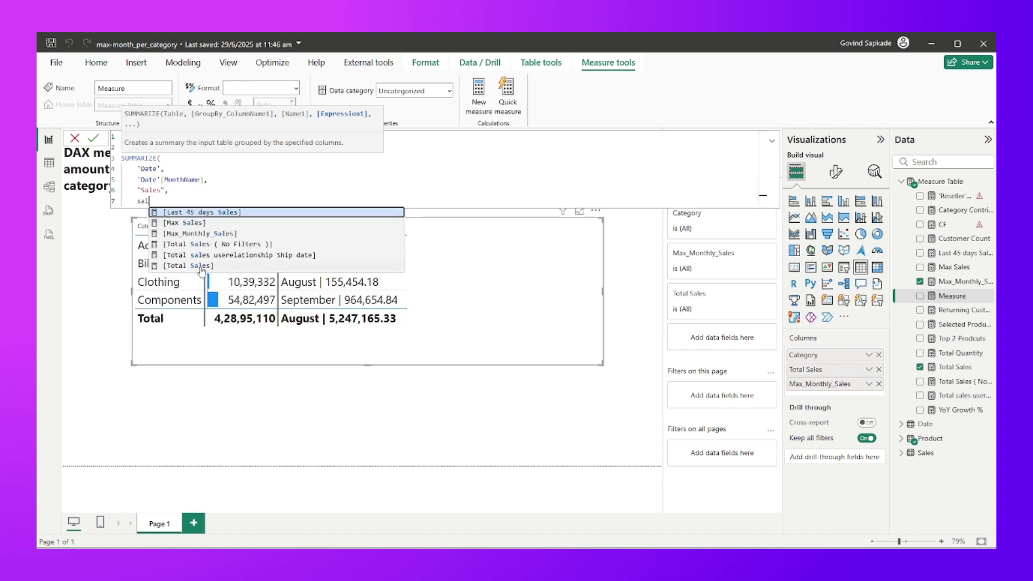
left_click(201, 266)
key("Return")
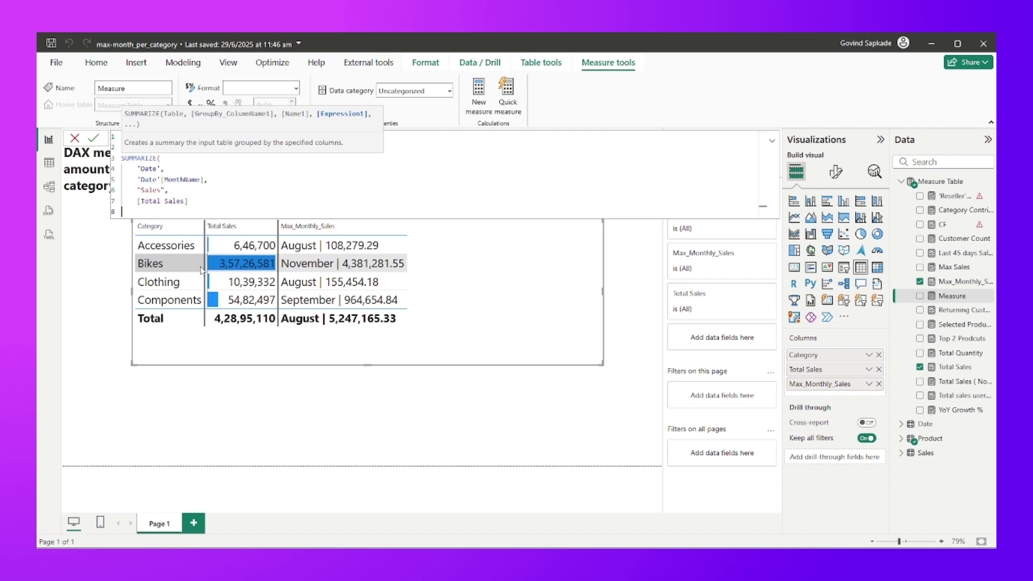
type(")")
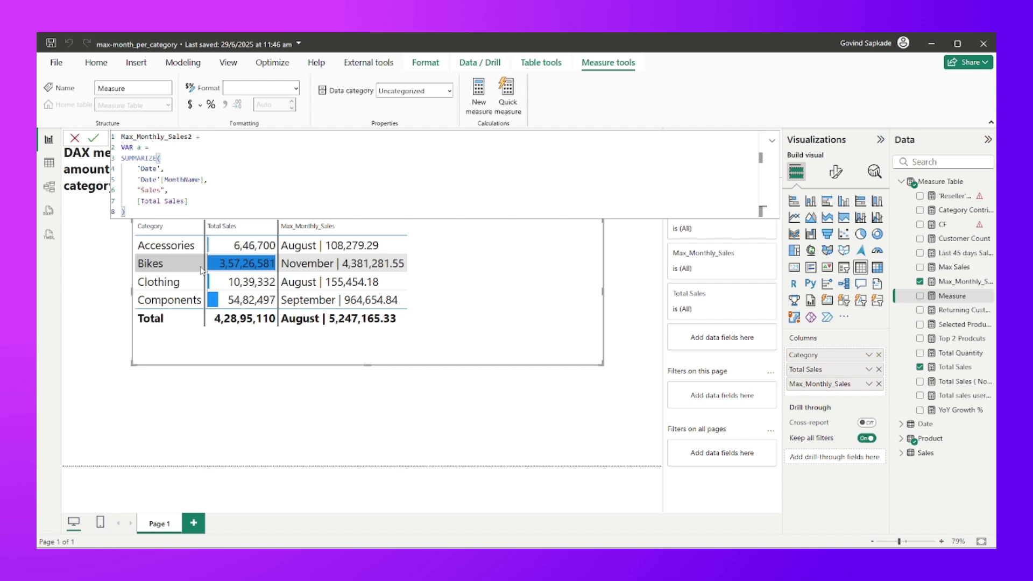
left_click_drag(125, 212, 122, 158)
key("ctrl+c")
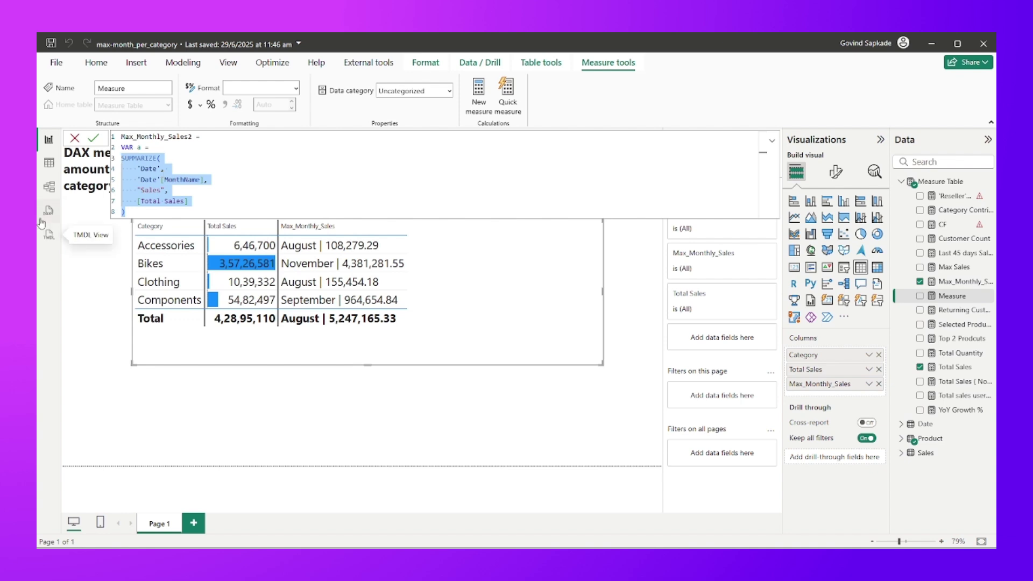
left_click(72, 216)
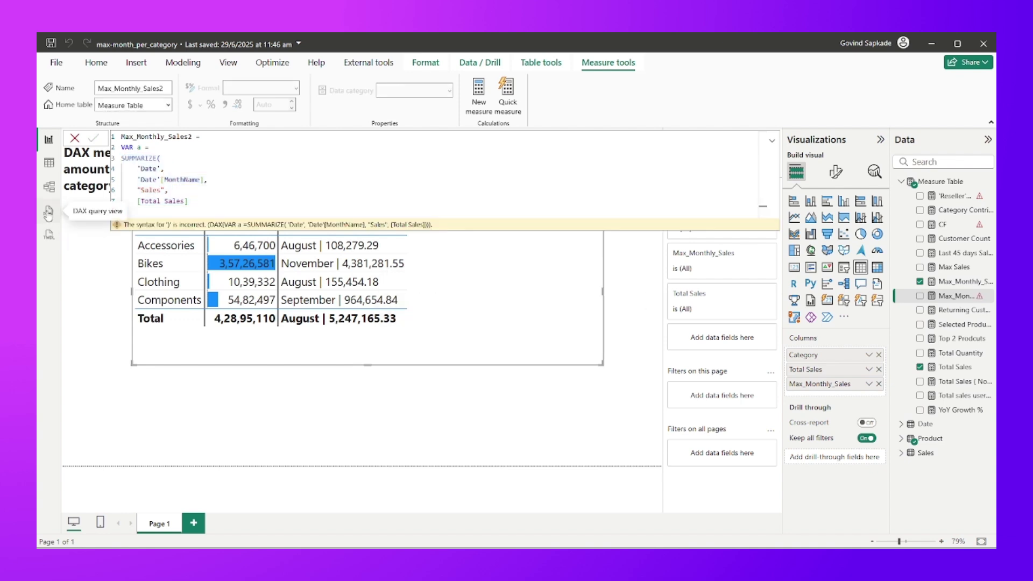
Step: Paste the SUMMARIZE expression after EVALUATE in DAX query view and run it to list 12 months' Sales
left_click(49, 211)
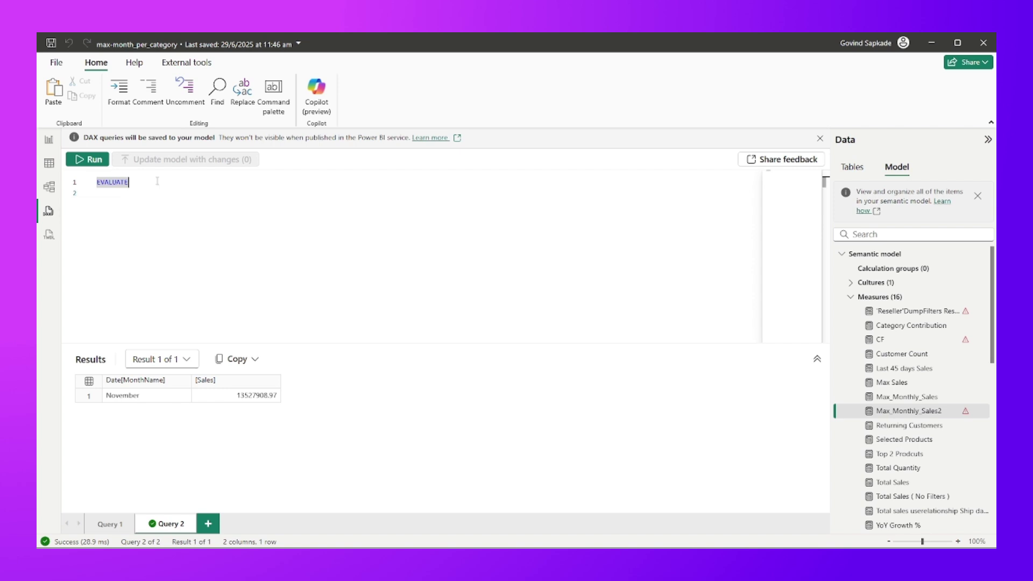
key("Return")
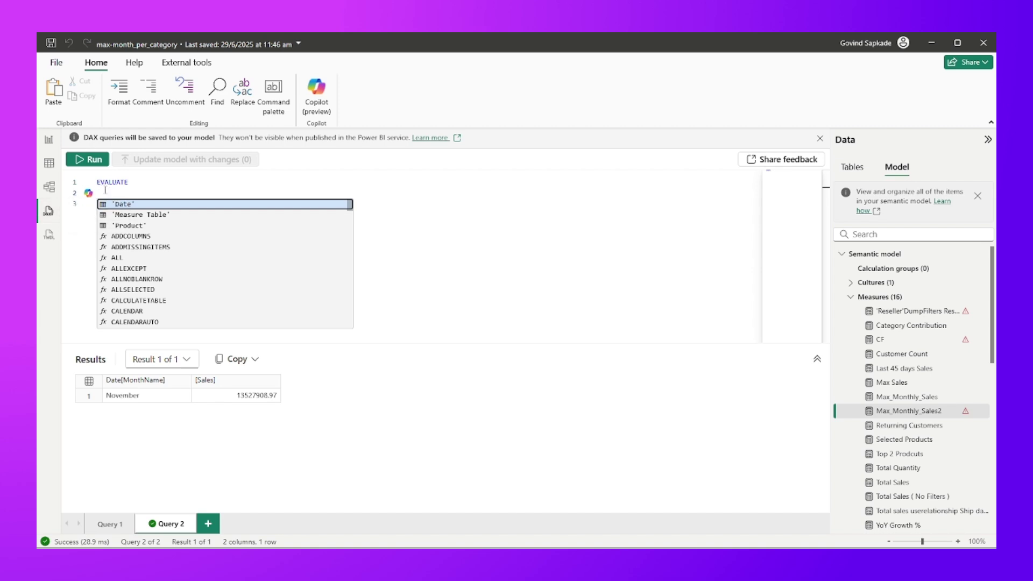
key("ctrl+v")
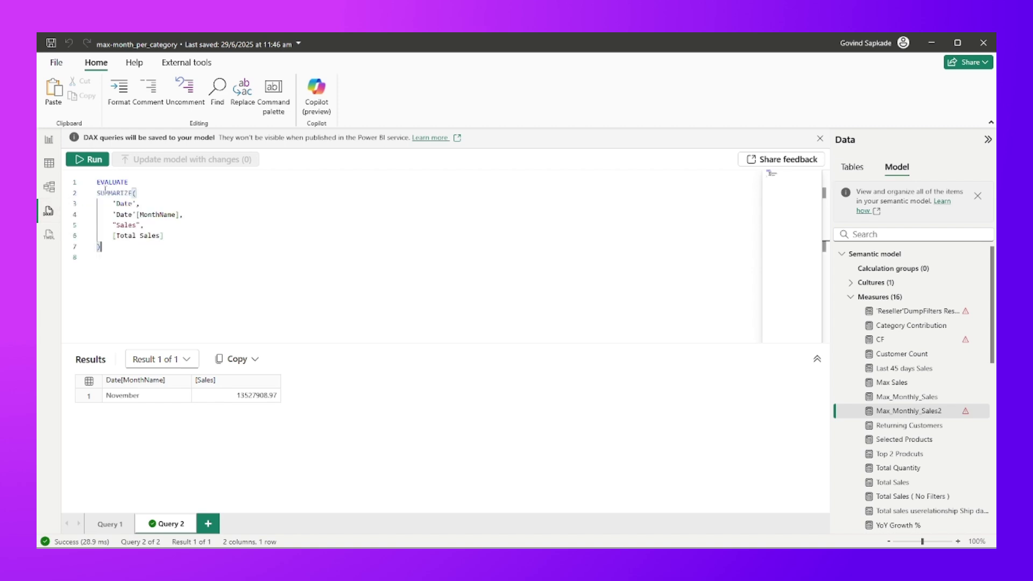
key("ctrl+a")
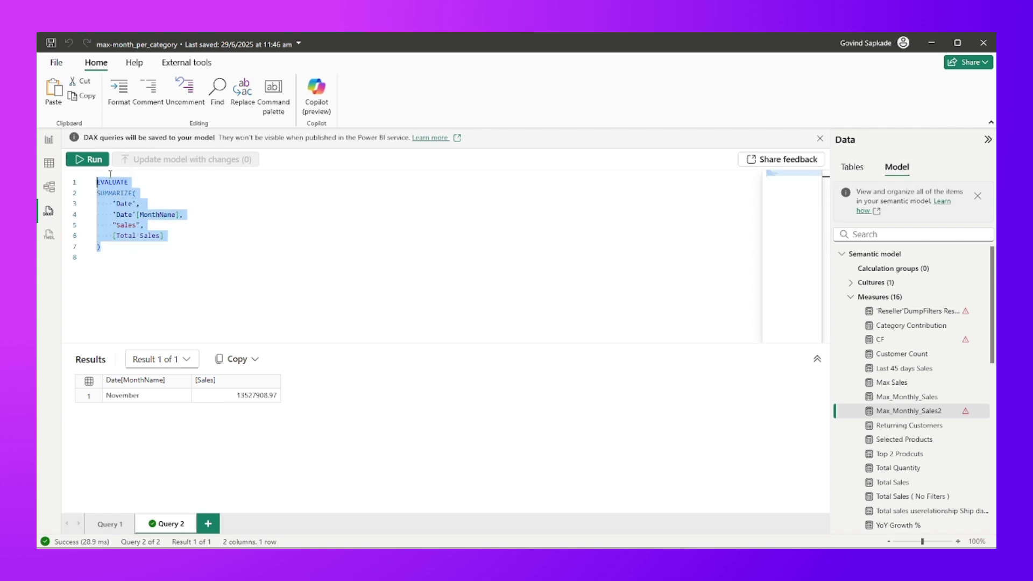
key("F5")
scroll(209, 445, "down", 2)
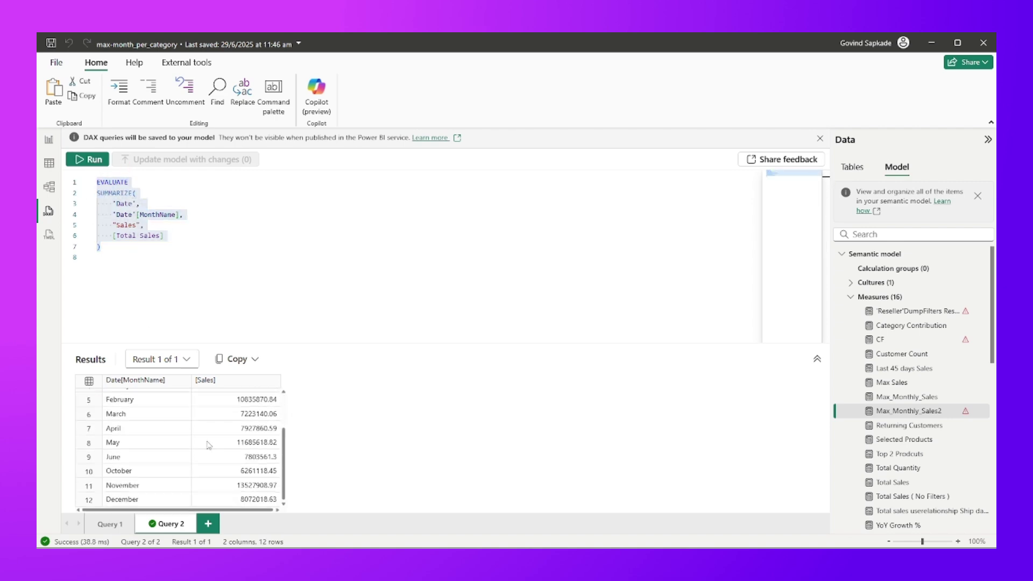
scroll(208, 445, "up", 2)
scroll(133, 422, "down", 1)
scroll(135, 429, "down", 1)
scroll(170, 470, "up", 2)
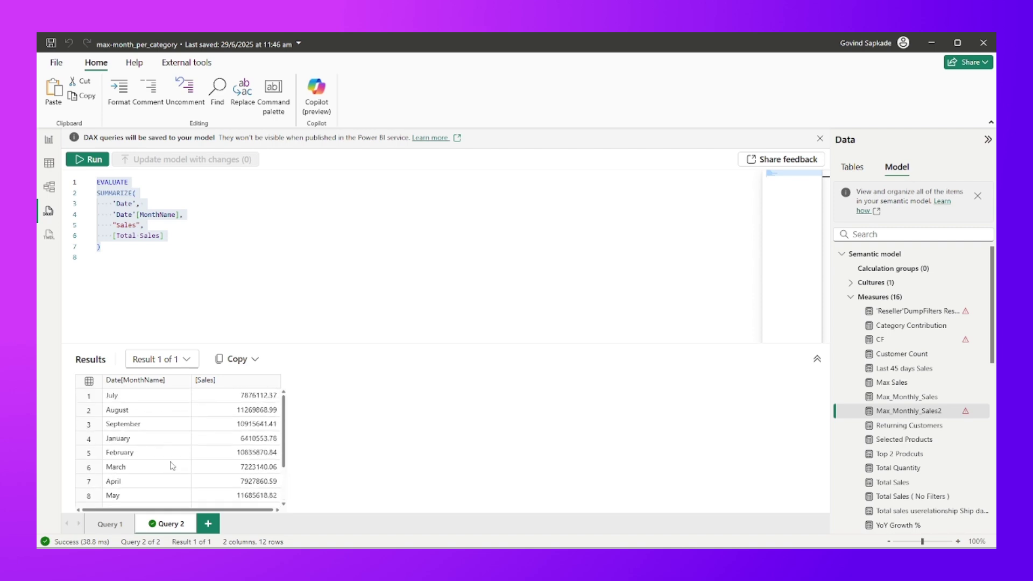
scroll(237, 436, "down", 2)
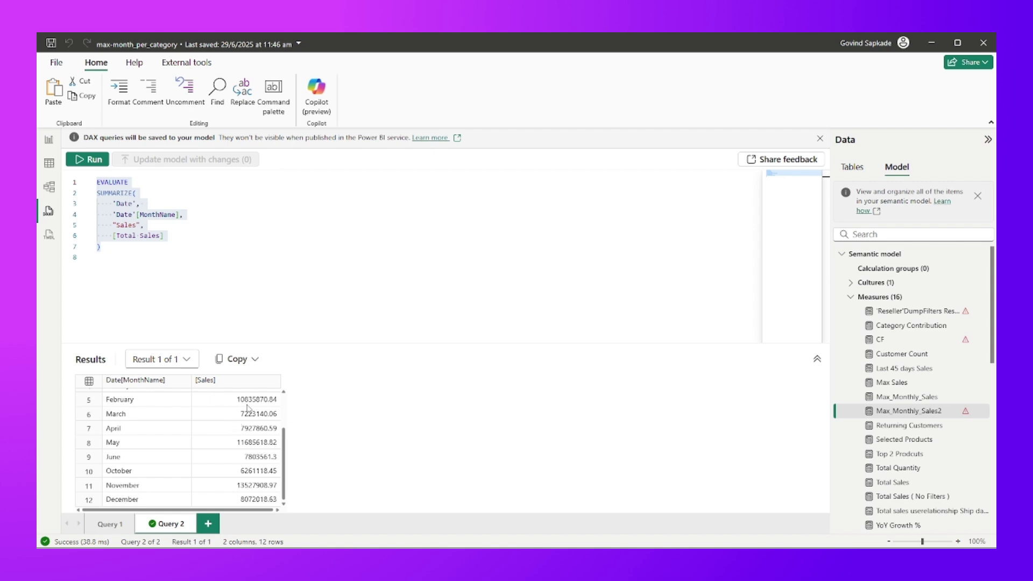
scroll(227, 420, "up", 2)
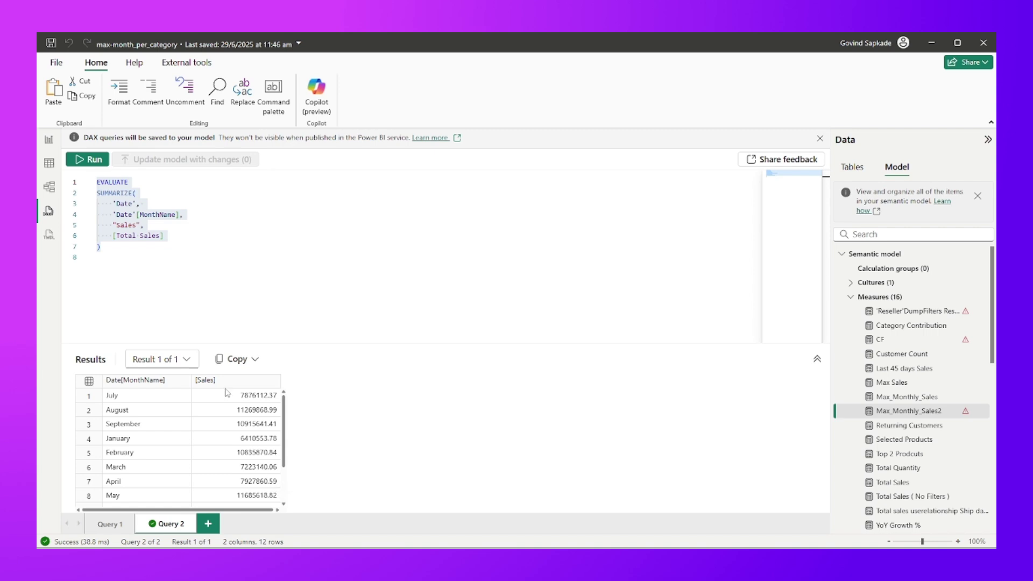
left_click(129, 254)
Step: Start a TOPN(1, wrapper around the SUMMARIZE expression after EVALUATE
left_click(139, 183)
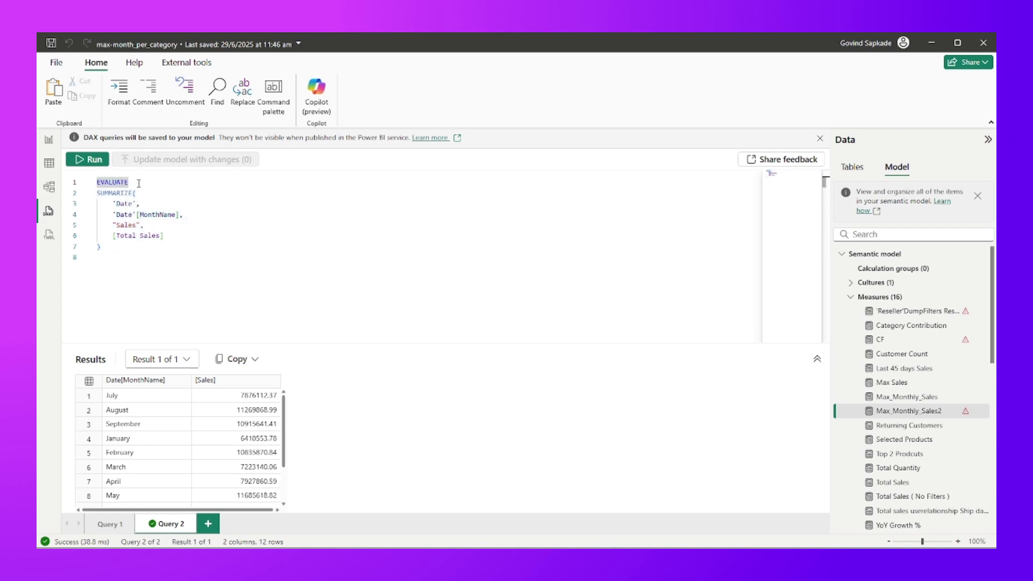
key("Return")
type("topm")
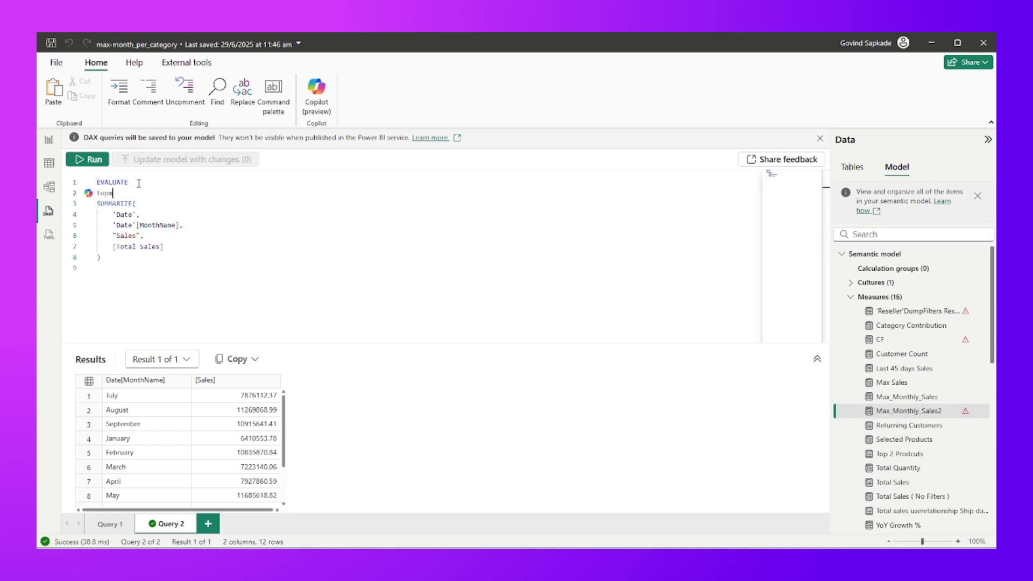
key("BackSpace")
type("n")
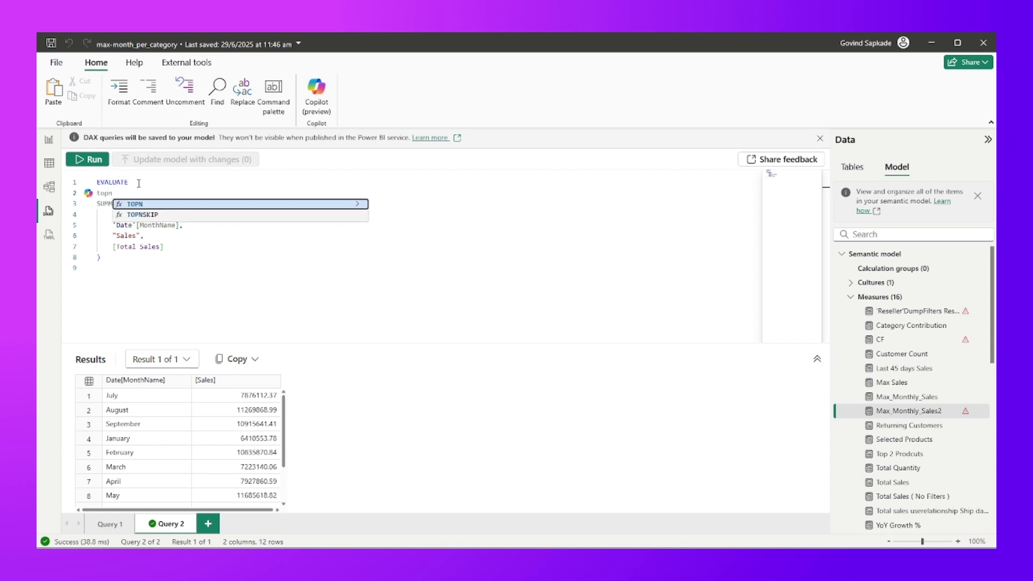
left_click(141, 206)
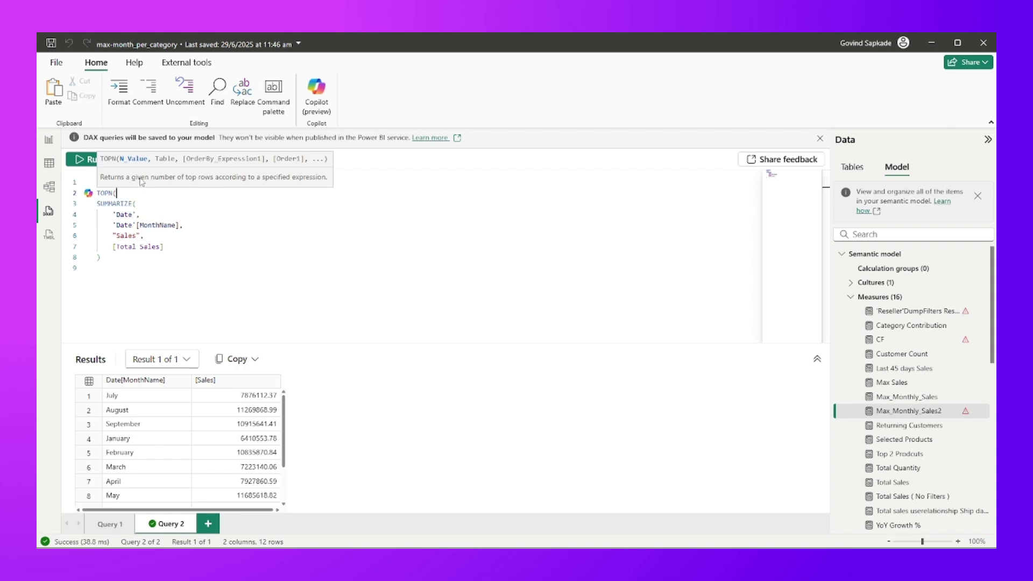
type("1,")
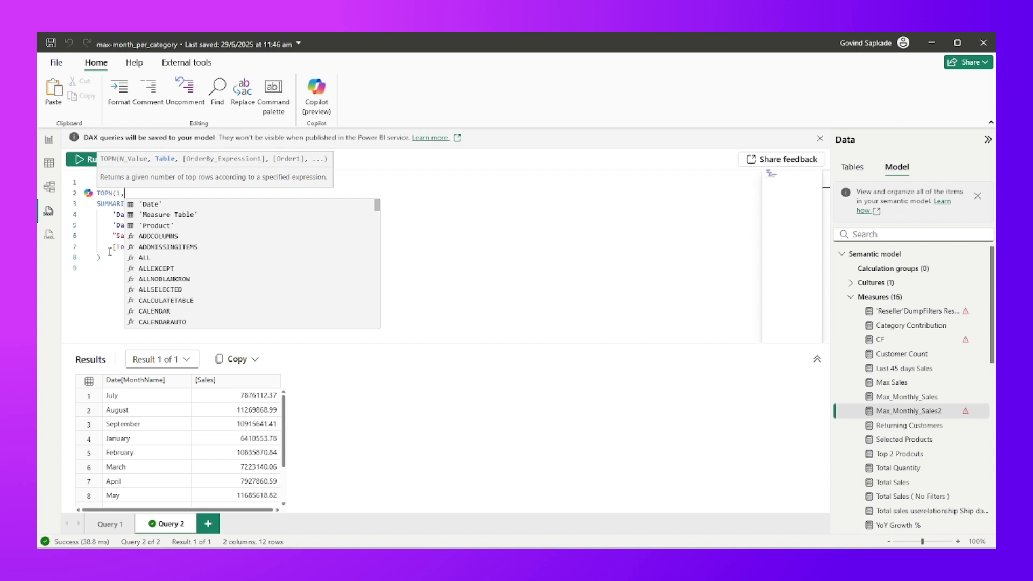
left_click_drag(101, 258, 96, 203)
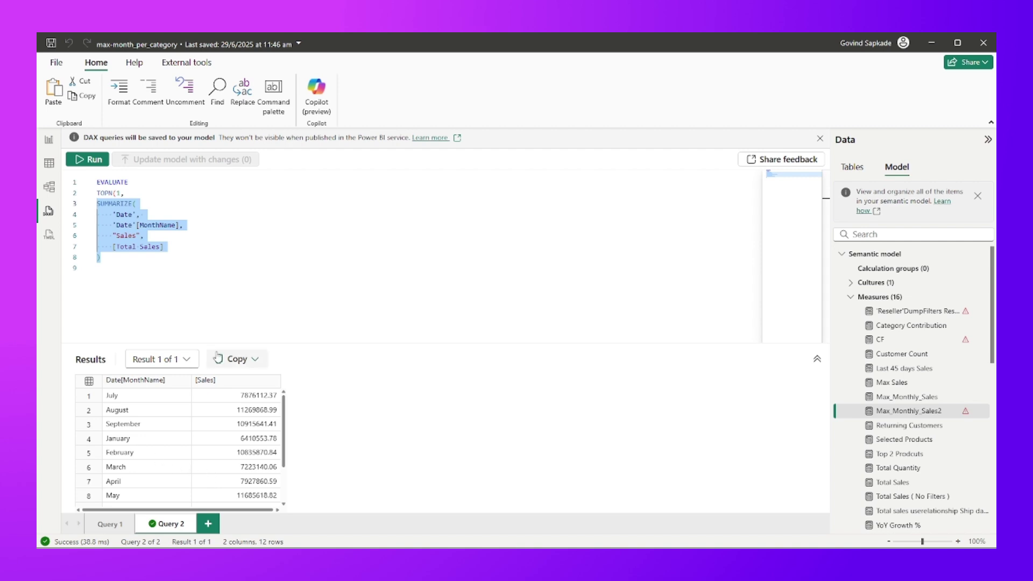
left_click(123, 262)
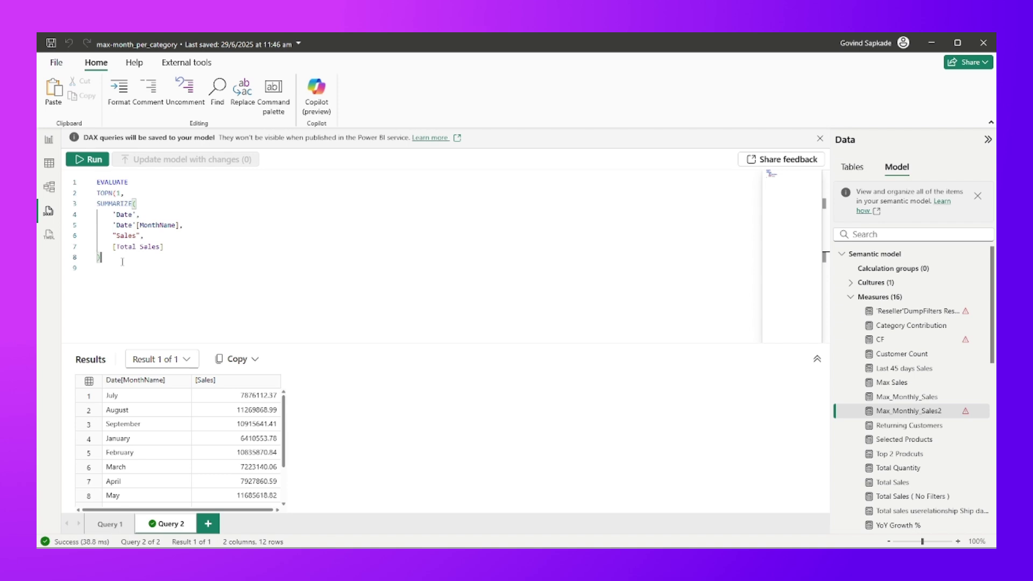
left_click_drag(117, 269, 101, 197)
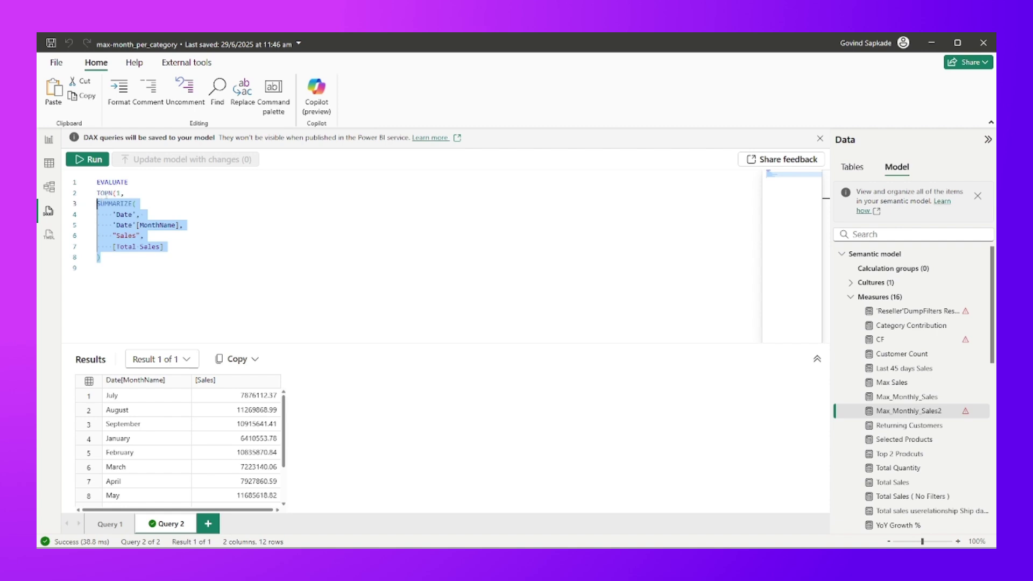
left_click(108, 252)
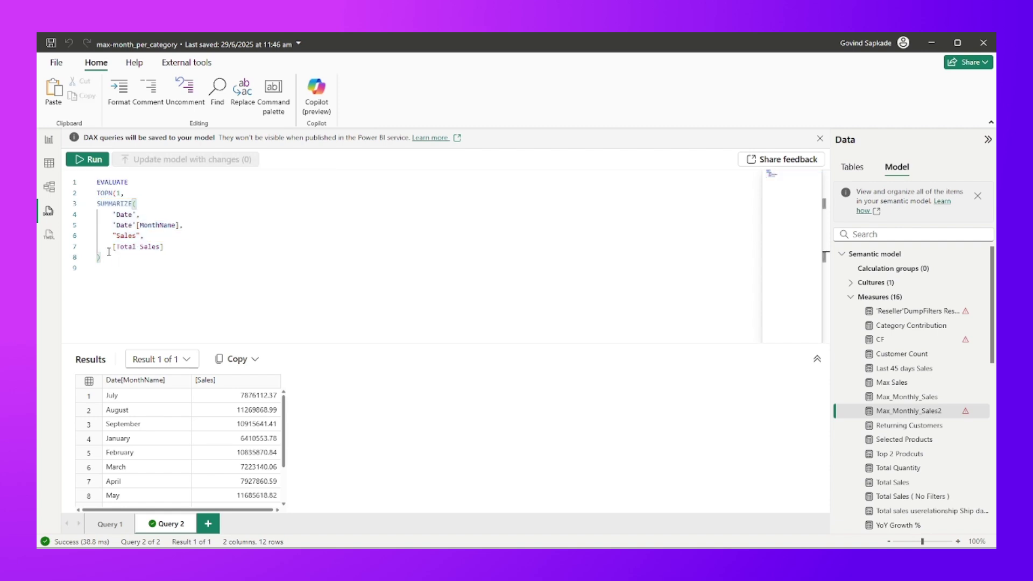
Step: Finish TOPN with [Sales] and DESC, close it, and select the whole query
type(",")
key("Return")
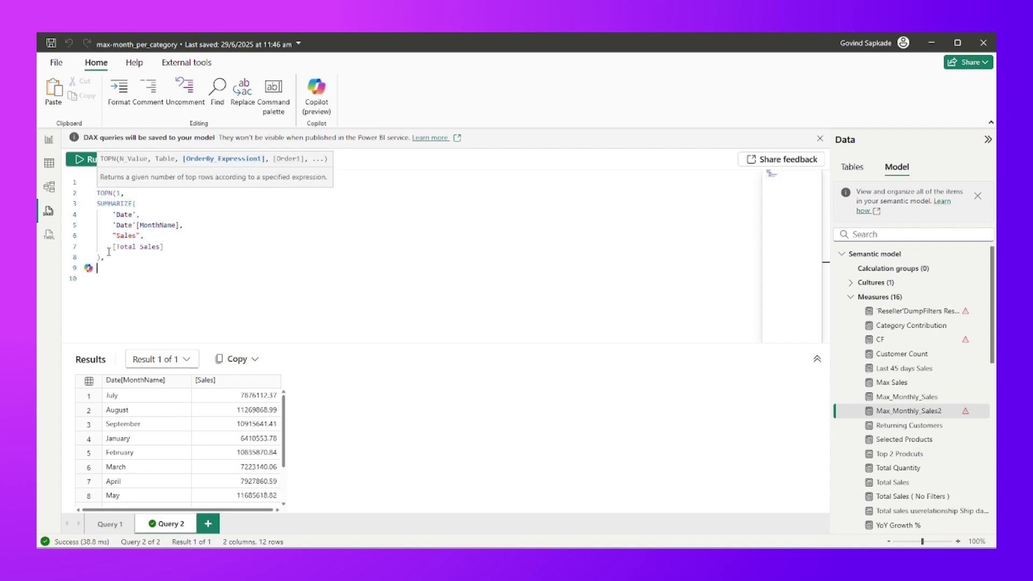
type("sa")
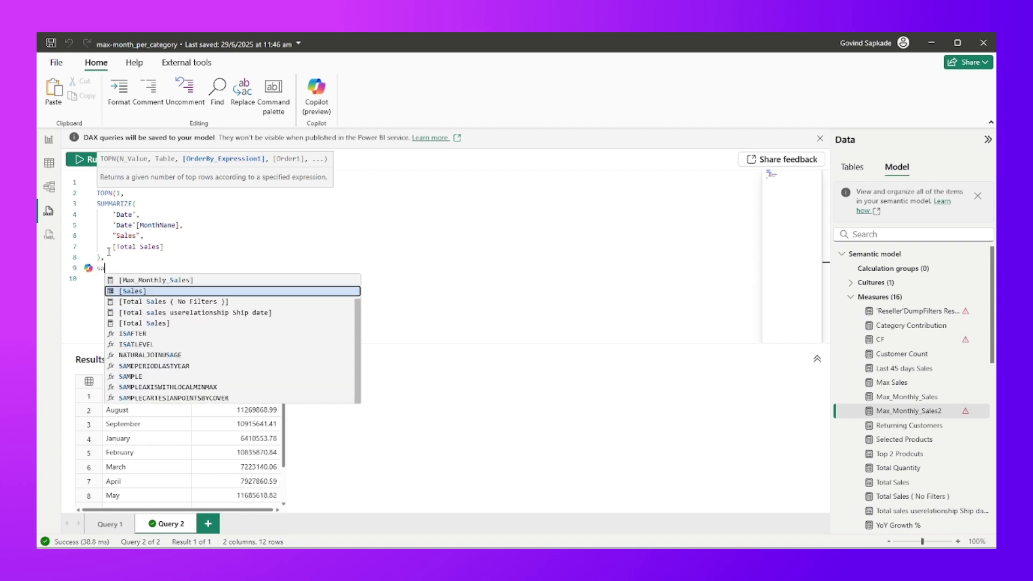
left_click(131, 292)
type(",")
key("Return")
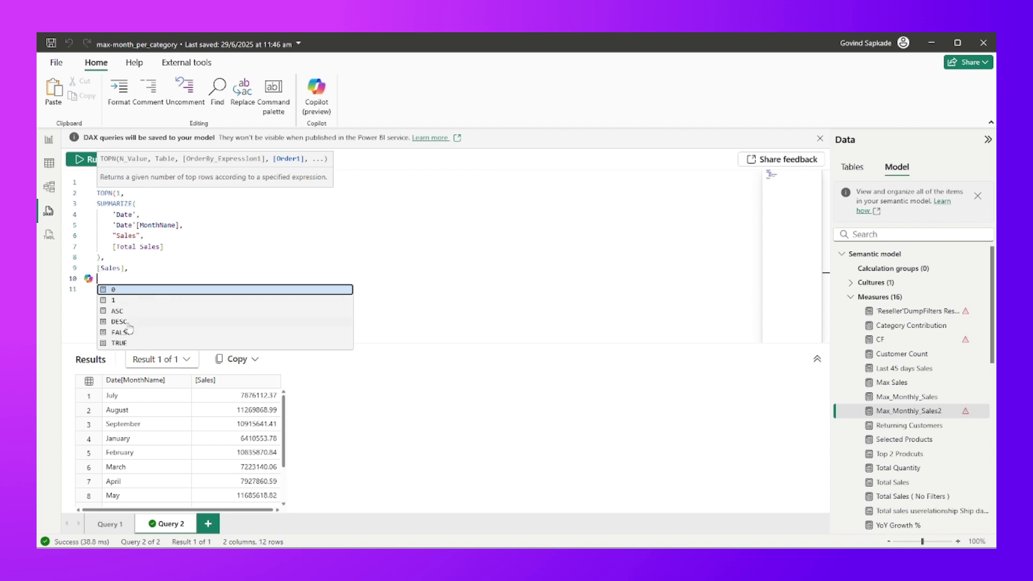
left_click(129, 321)
key("Return")
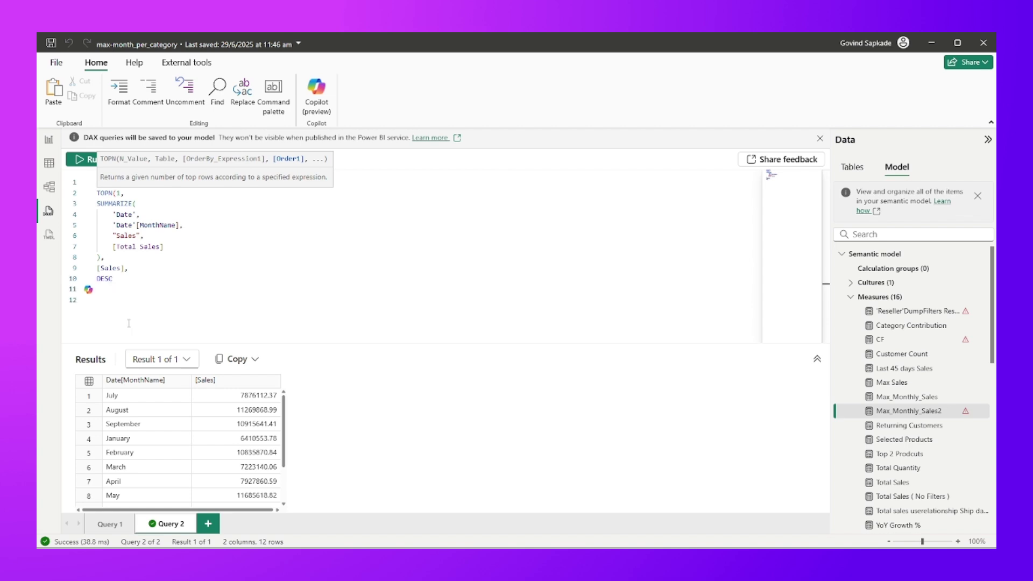
type(")")
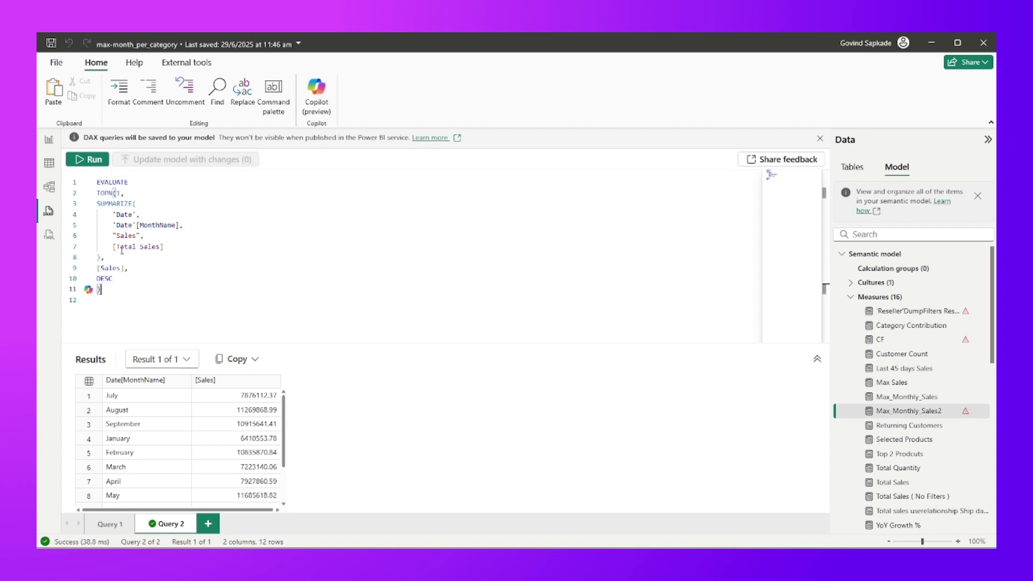
left_click_drag(100, 255, 89, 204)
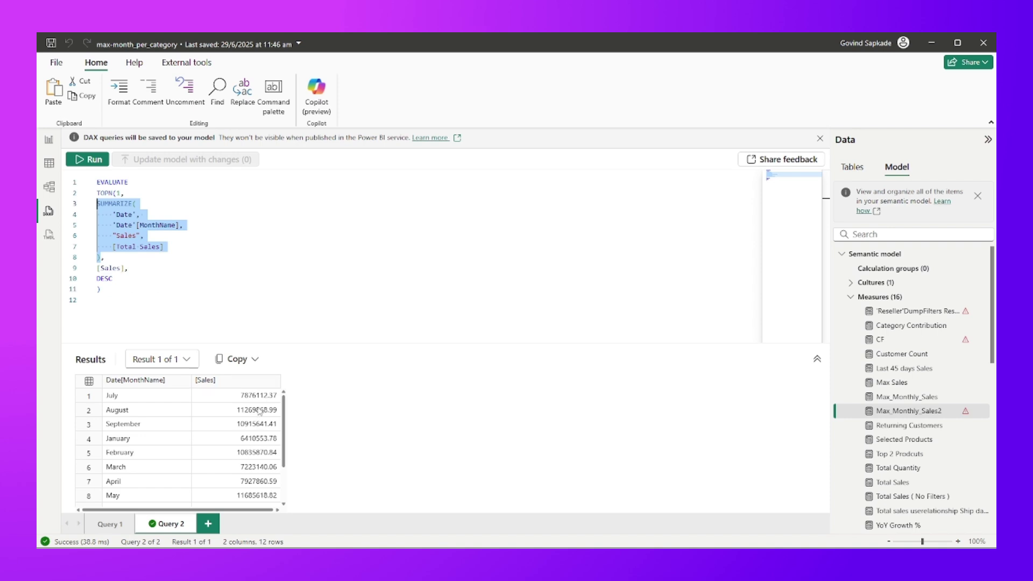
scroll(240, 420, "down", 1)
scroll(240, 425, "up", 1)
double_click(118, 192)
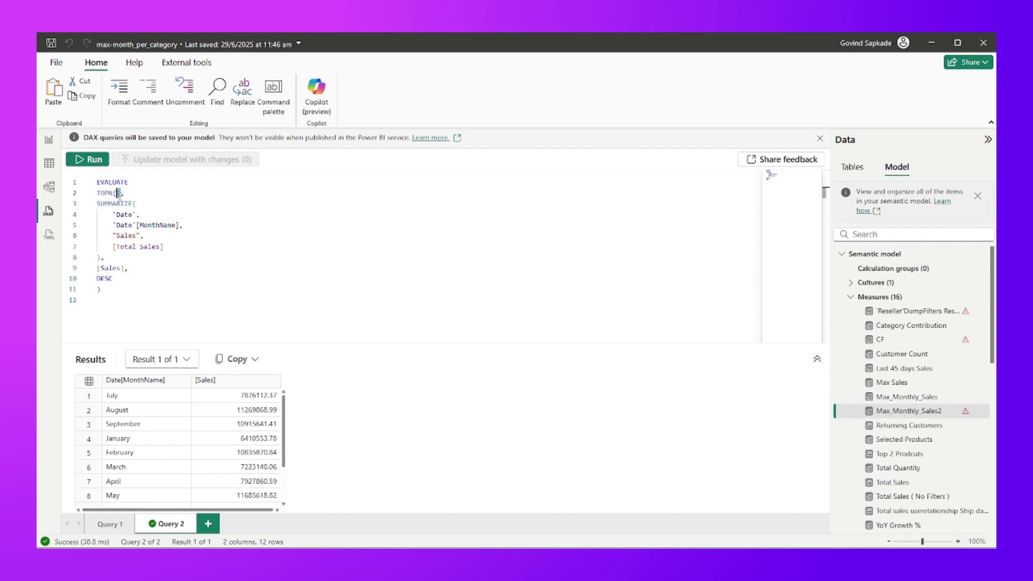
left_click_drag(121, 291, 73, 183)
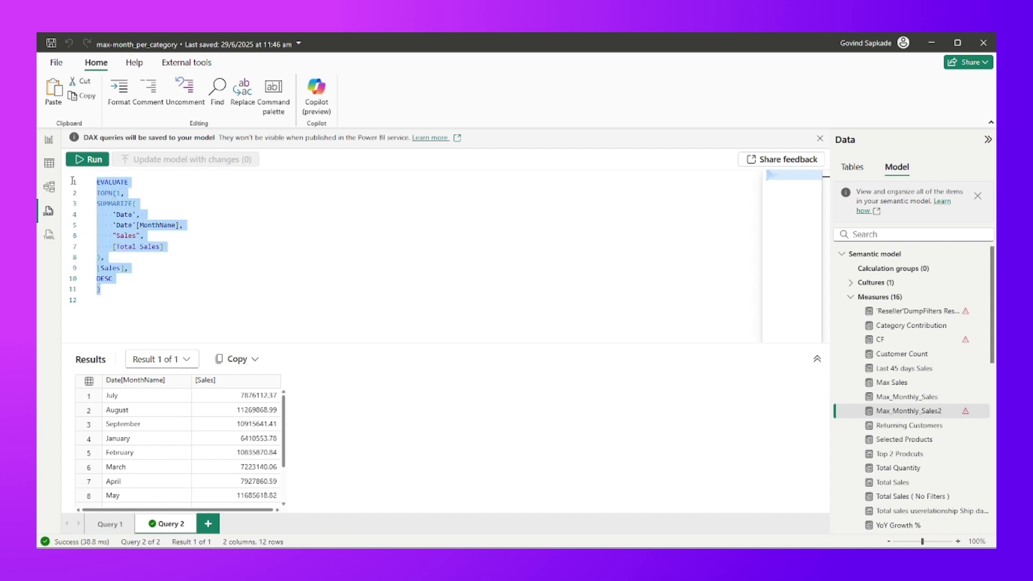
Step: Run the TOPN query and check its single result: November at 13527908.97
left_click(88, 160)
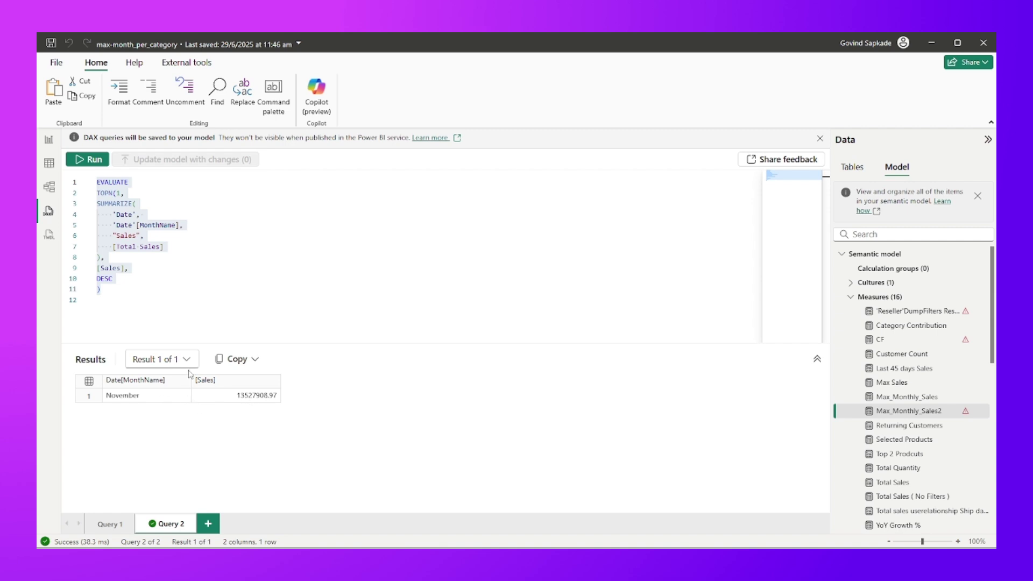
left_click(125, 401)
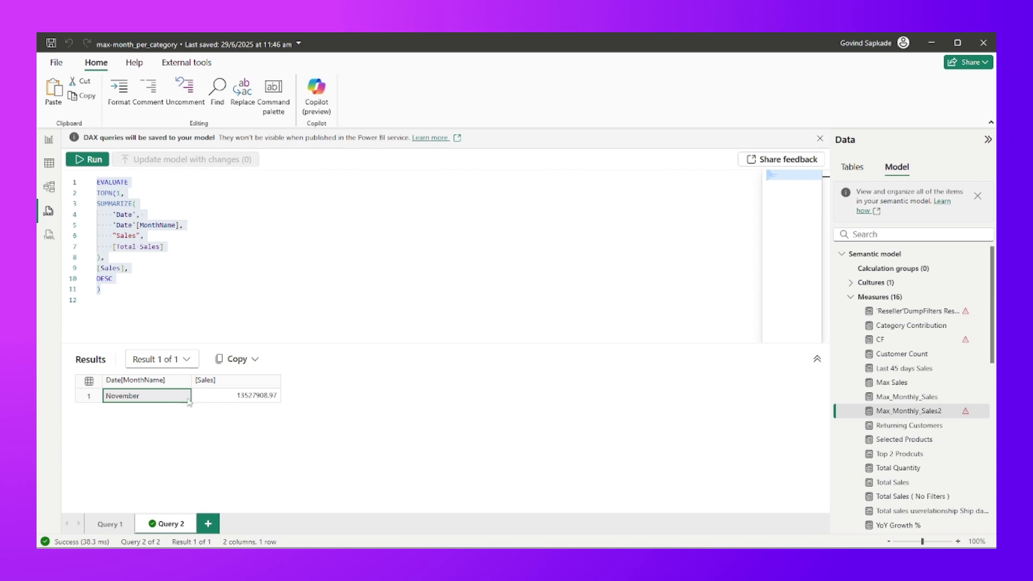
left_click(232, 401)
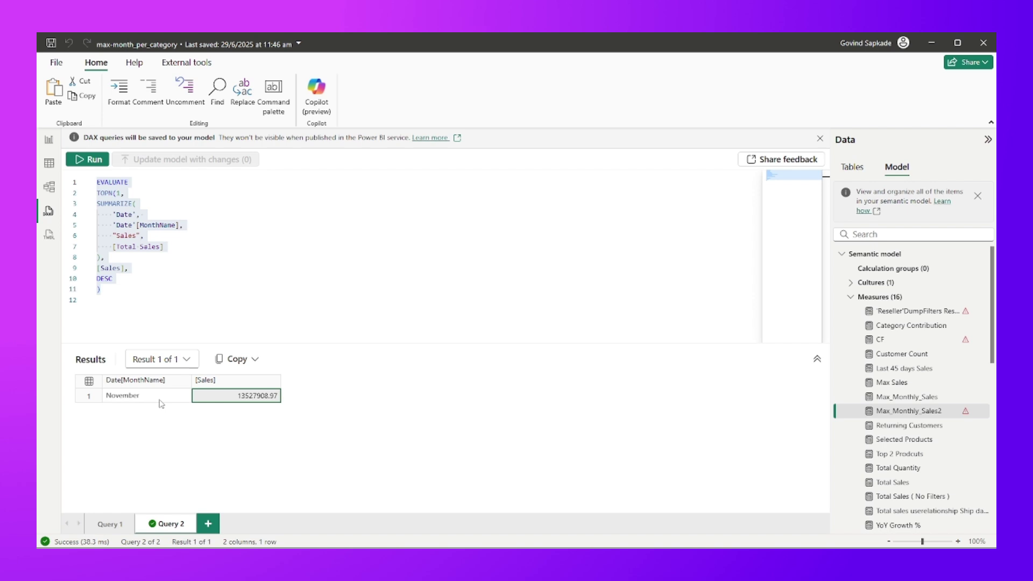
left_click(144, 304)
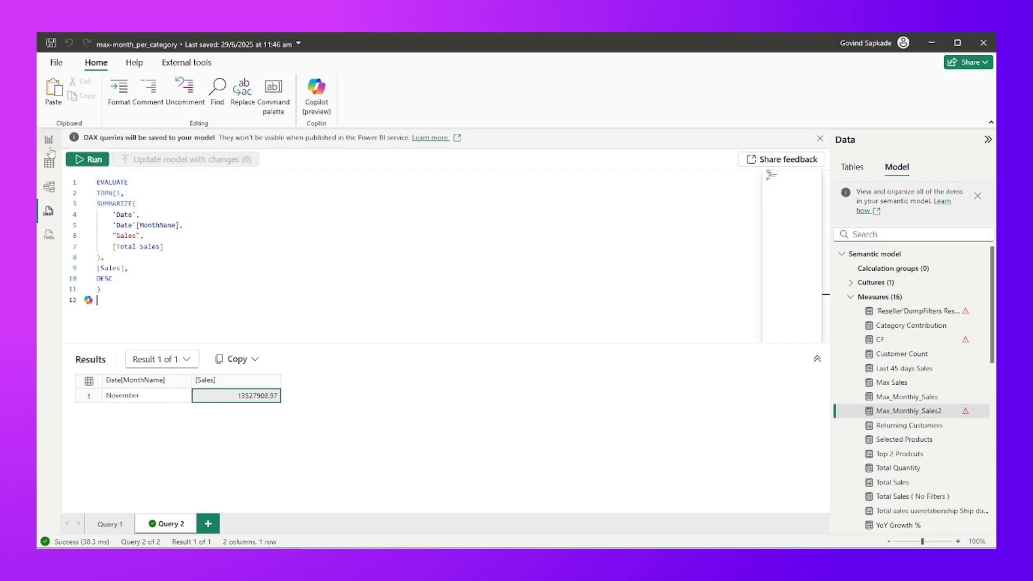
left_click(49, 145)
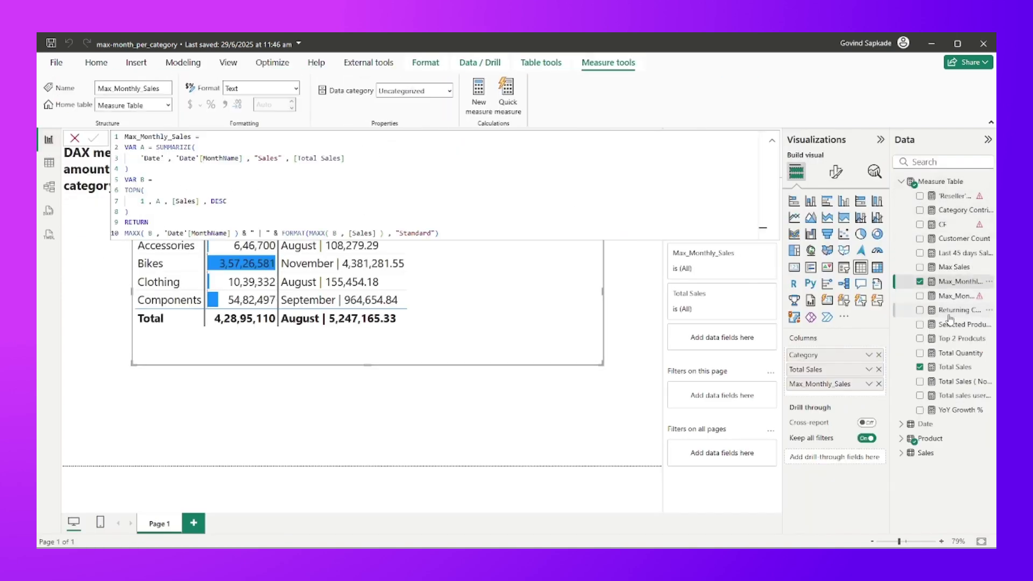
Step: In Max_Monthly_Sales2, add VAR b = TOPN after variable a, undoing a wrong Top 2 Prodcuts insertion
left_click(950, 296)
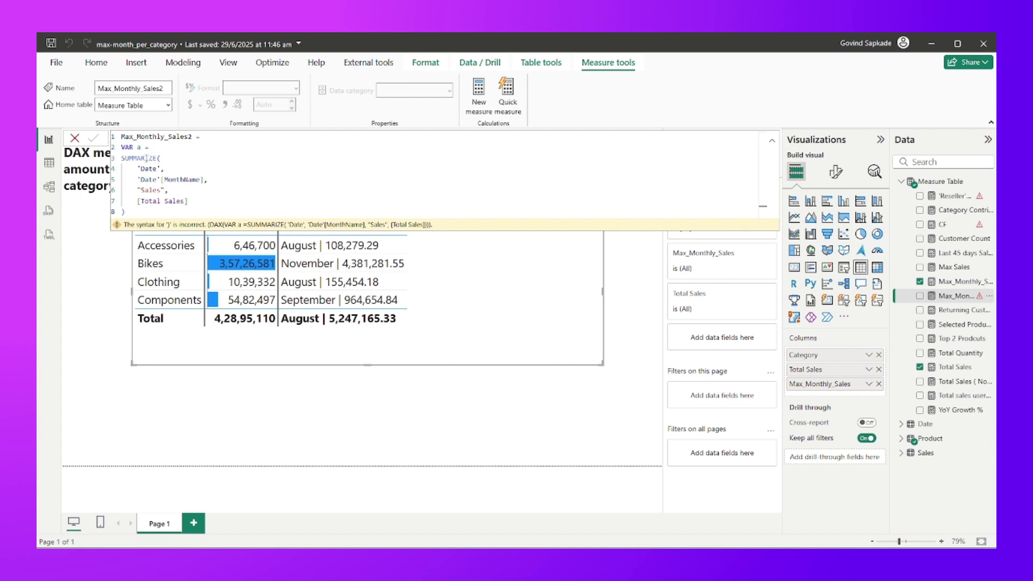
left_click(144, 215)
key("Return")
type("va")
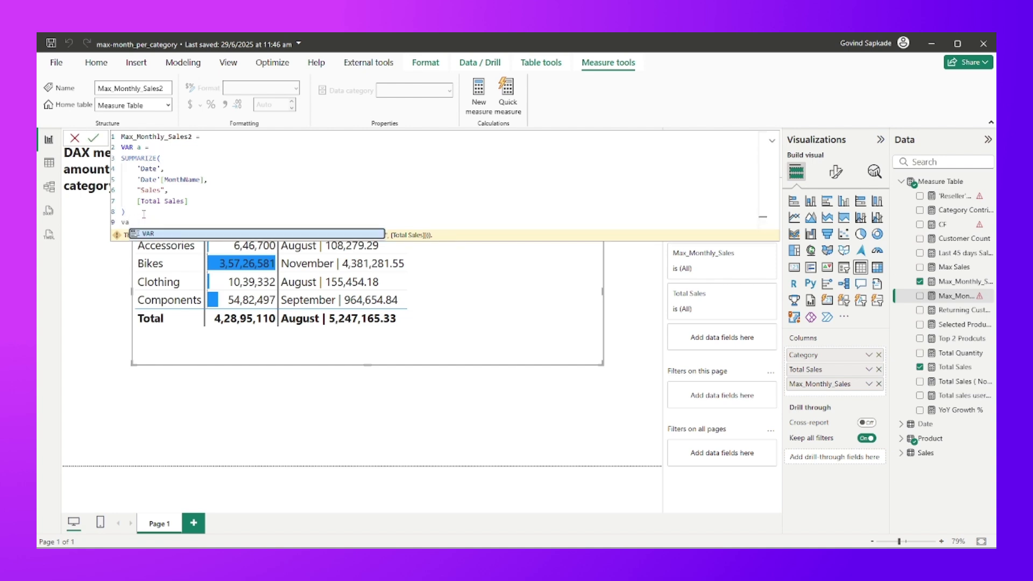
key("Tab")
type("b =")
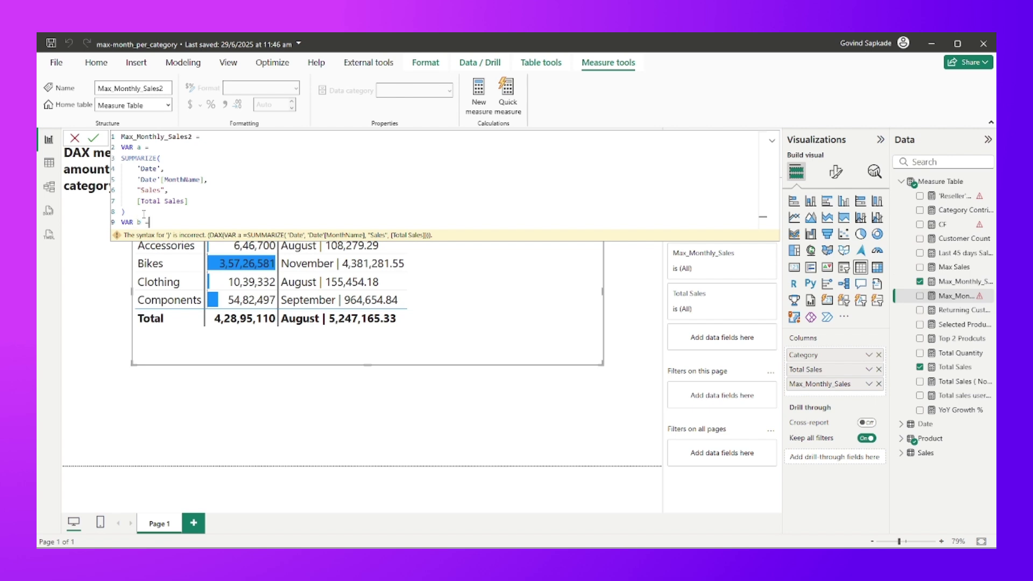
key("Return")
type("top")
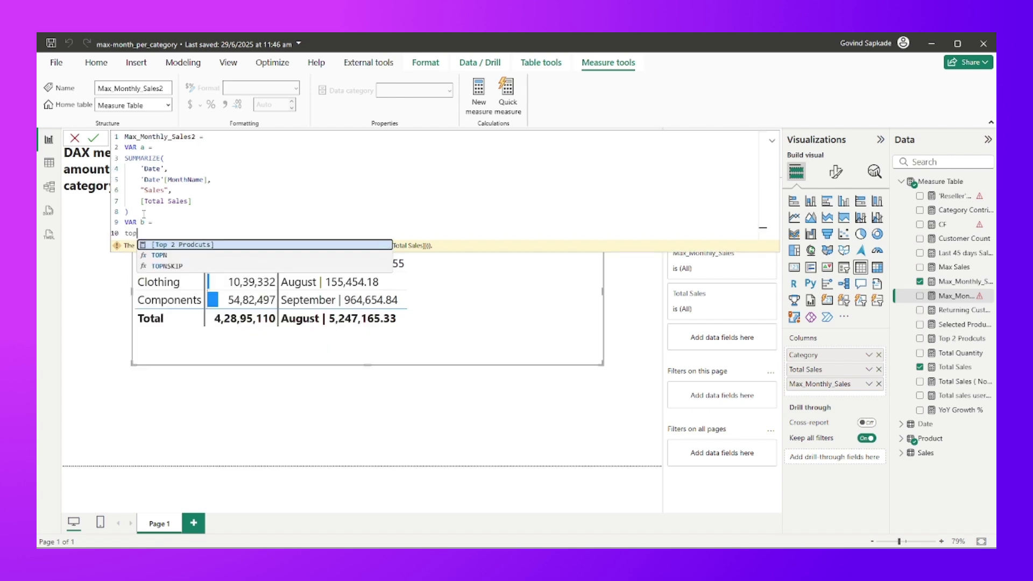
key("Tab")
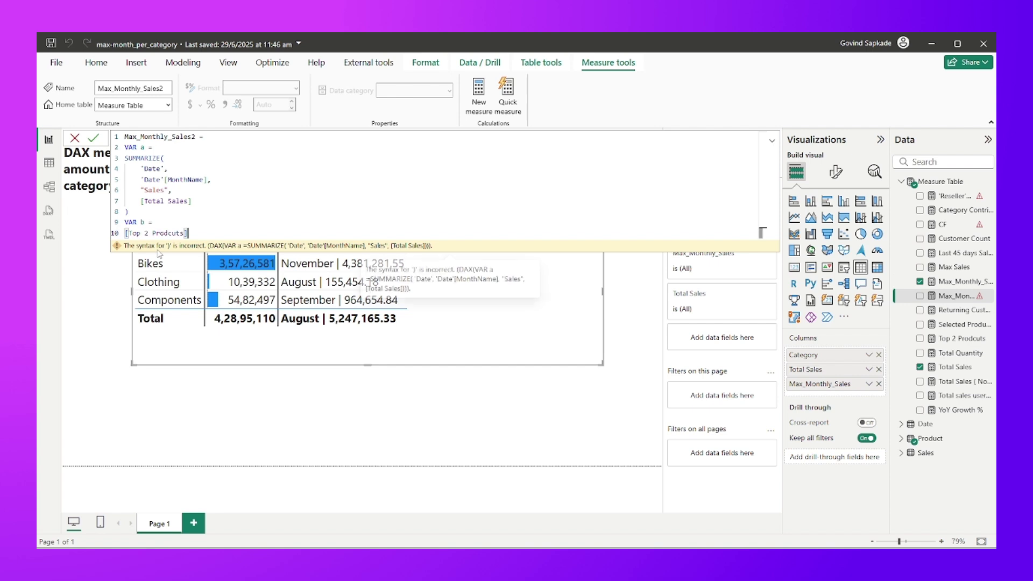
key("ctrl+z")
type("n")
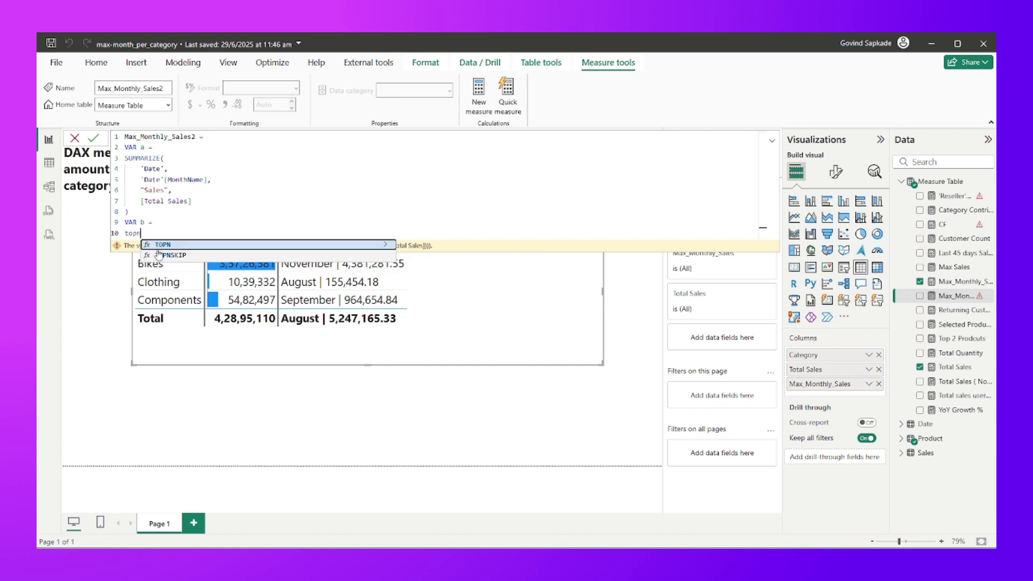
key("Tab")
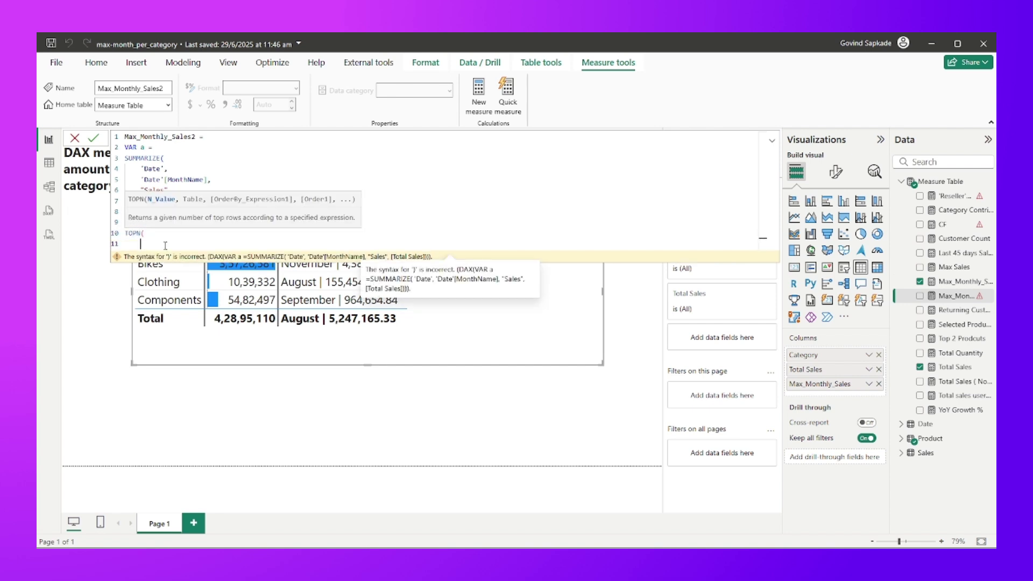
Step: Fill in the TOPN arguments 1, a, [Sales], DESC and close the parenthesis
key("shift+Return")
type("1,")
key("shift+Return")
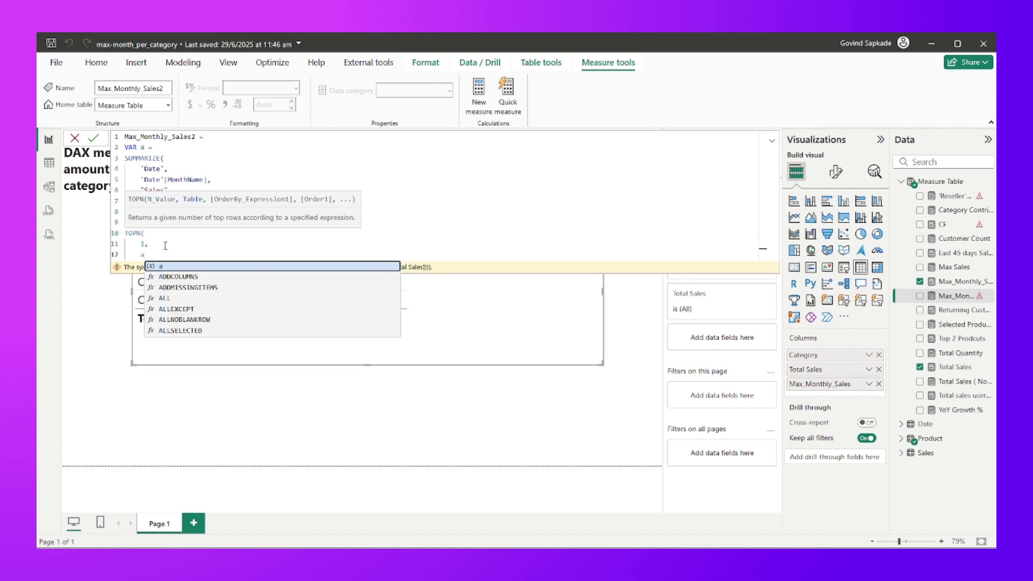
type(",")
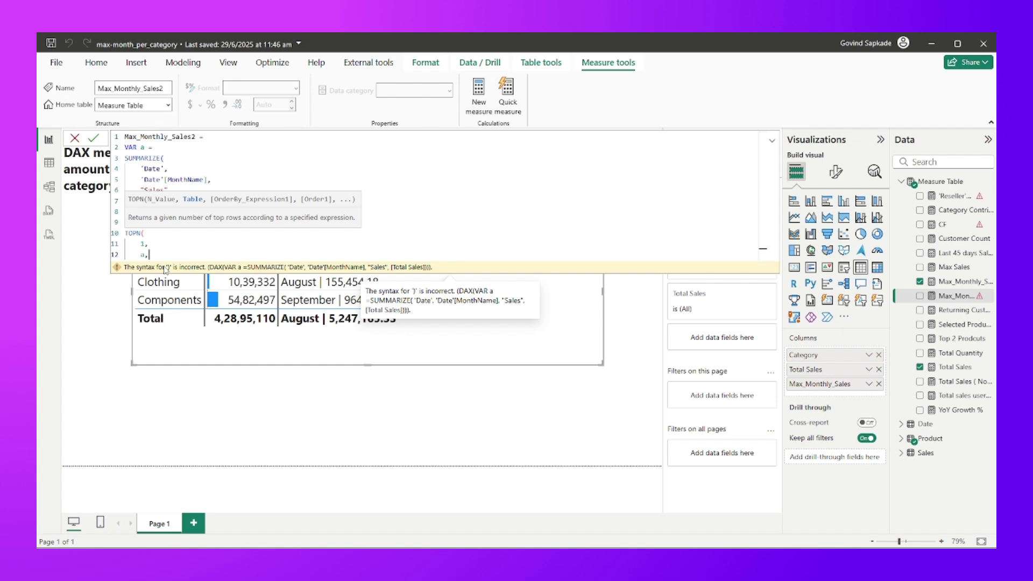
key("Return")
type("sale")
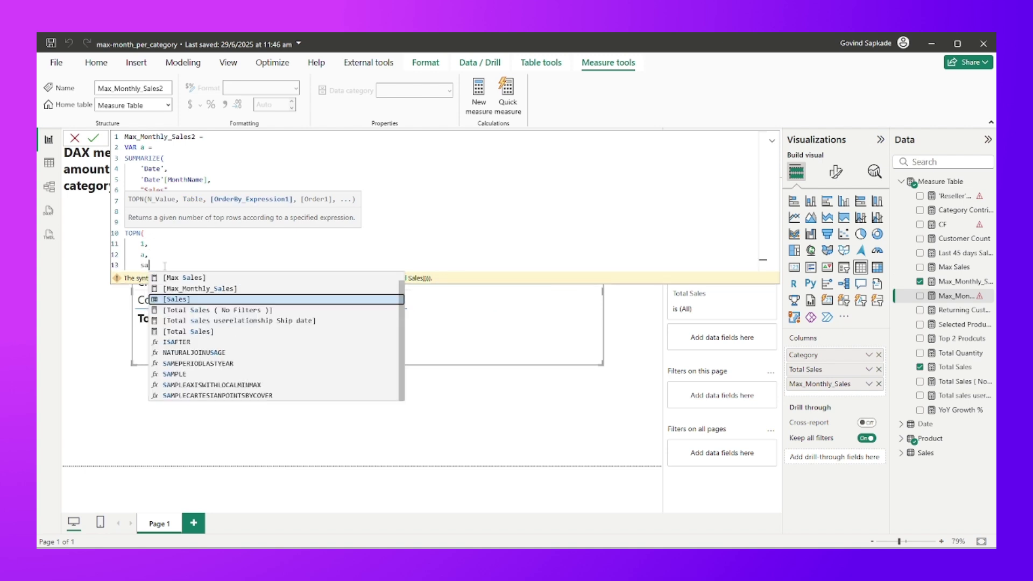
left_click(184, 308)
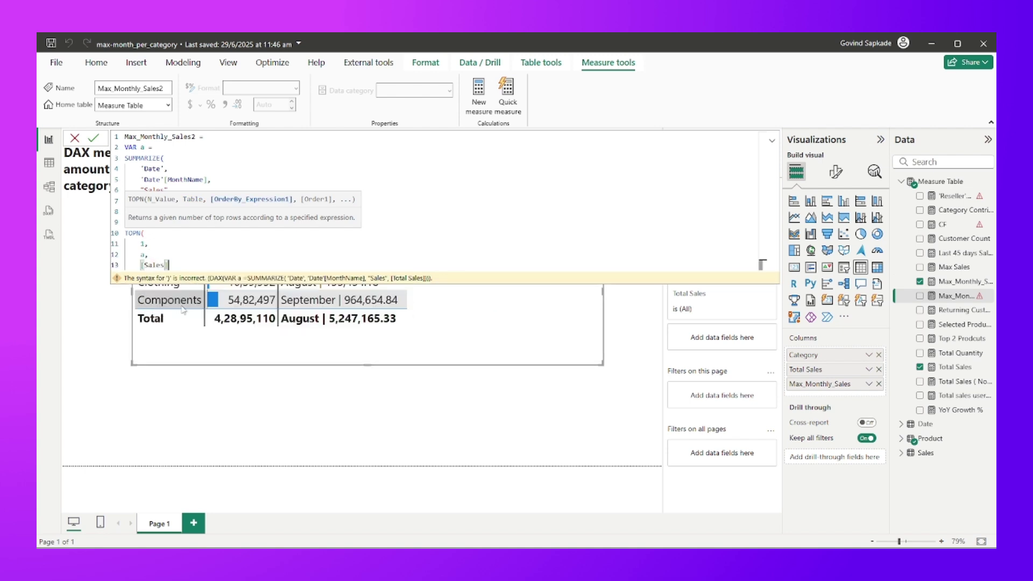
type(",")
key("shift+Return")
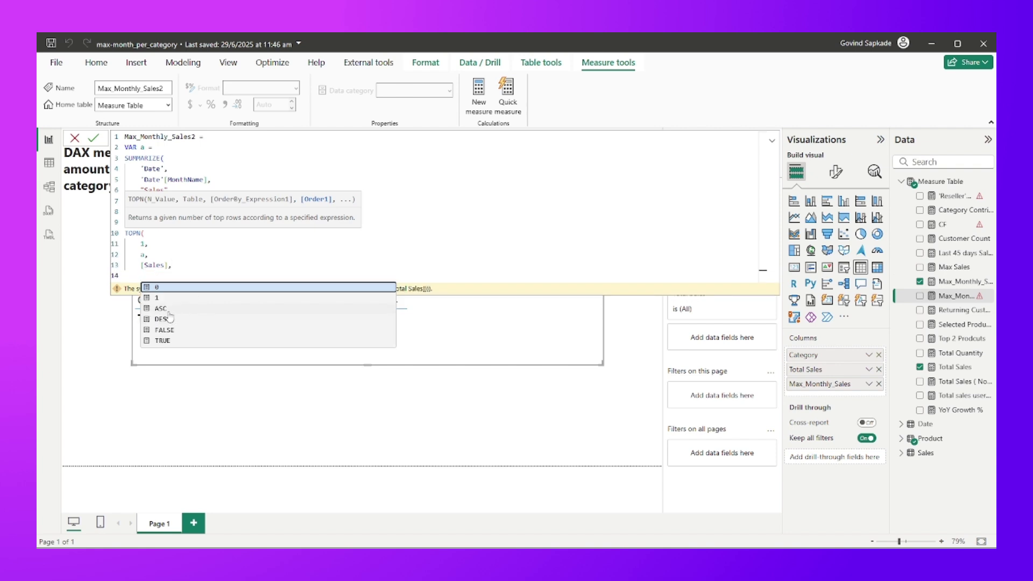
left_click(167, 321)
key("shift+Return")
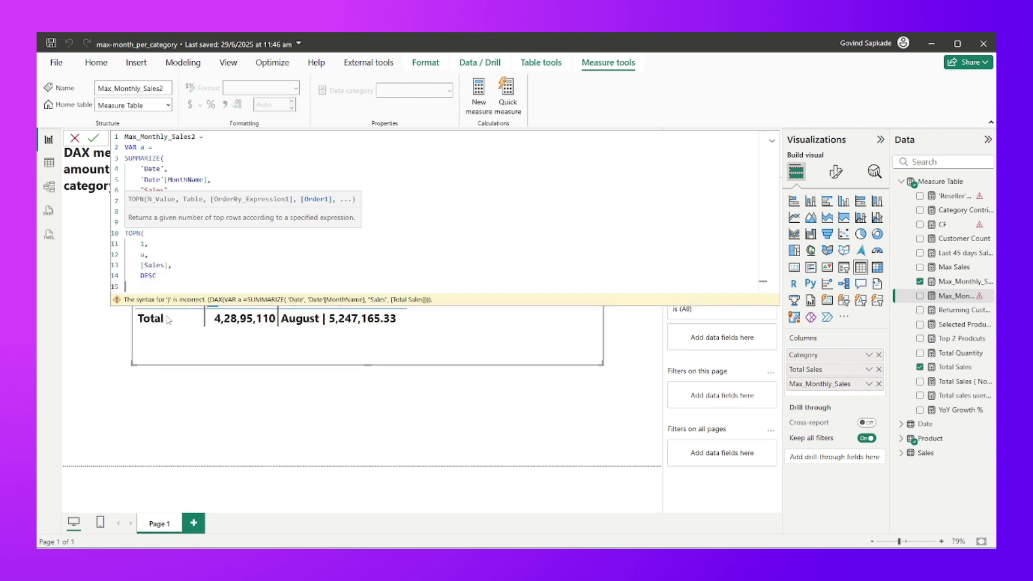
type(")")
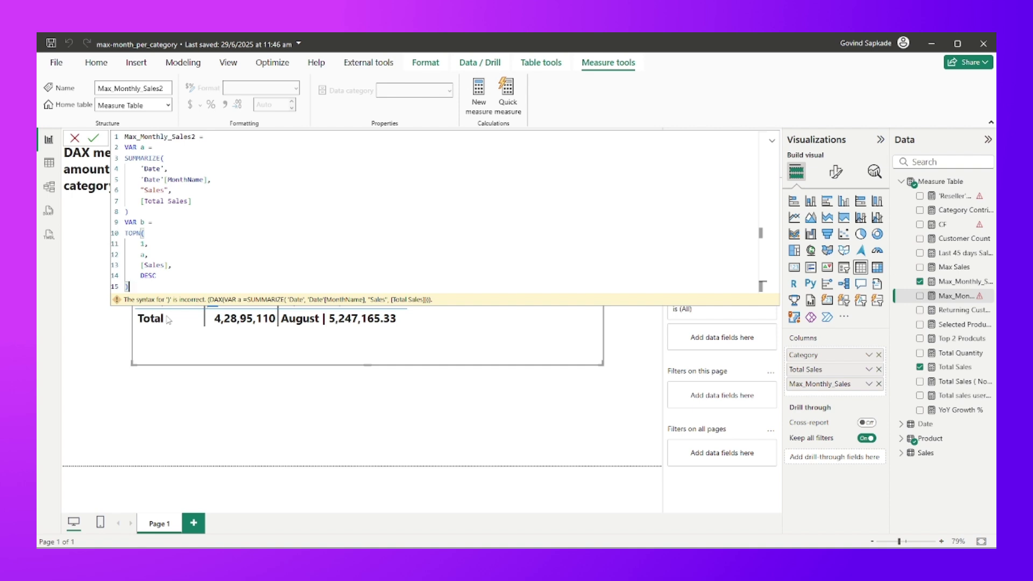
Step: Add a RETURN clause starting with maxx
key("Return")
type("RETURN")
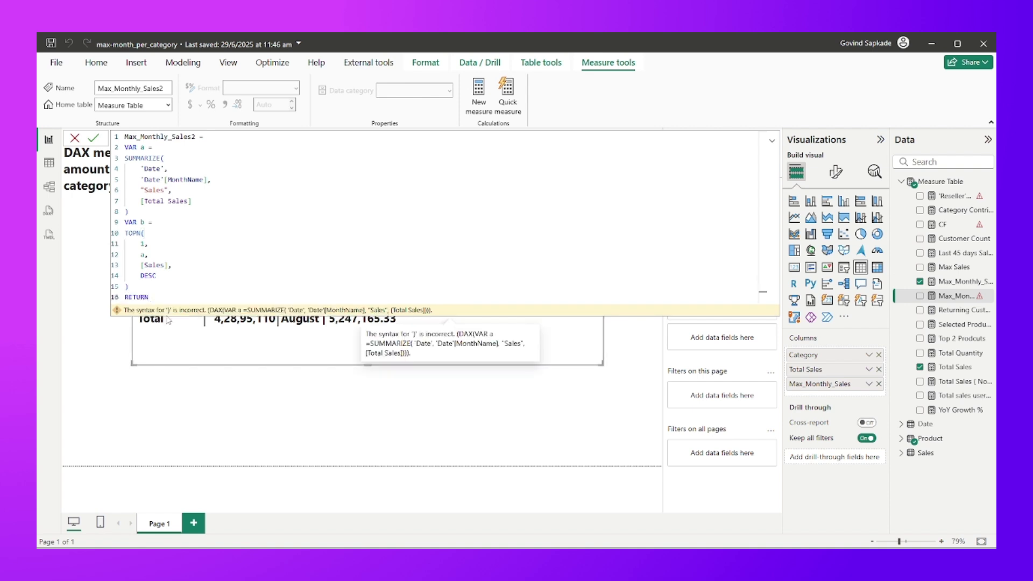
key("Return")
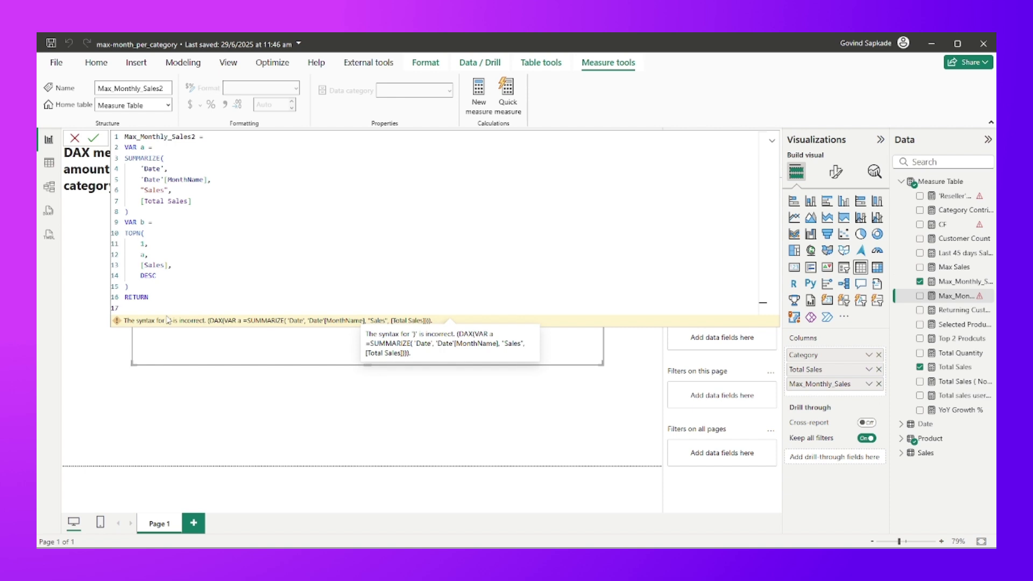
type("maxx")
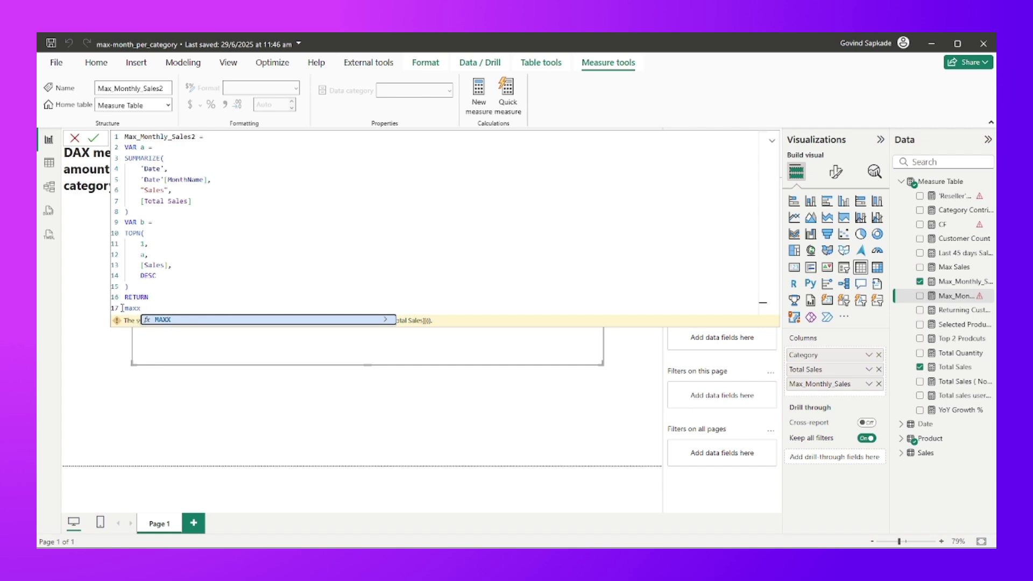
left_click(48, 218)
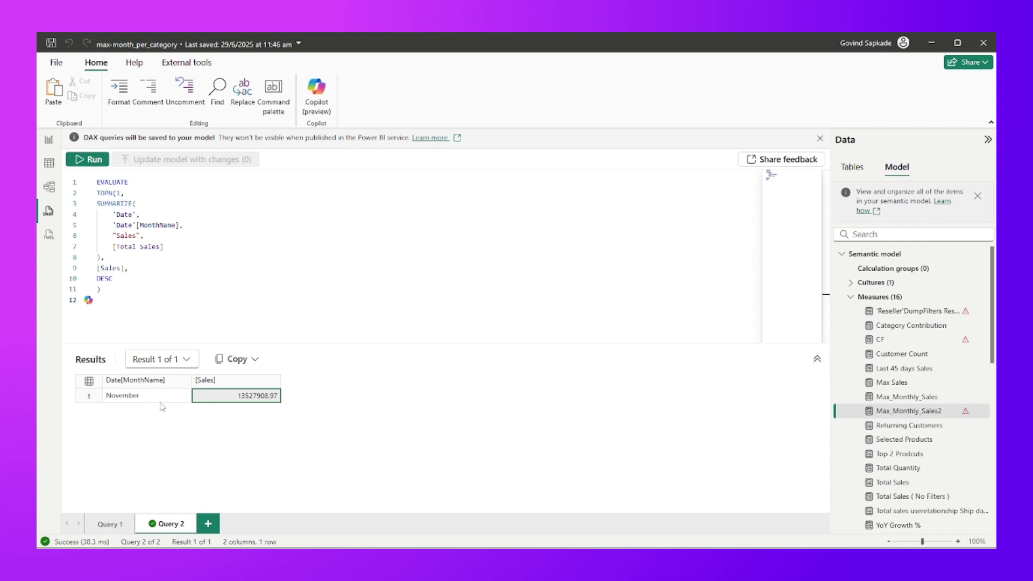
scroll(923, 393, "down", 2)
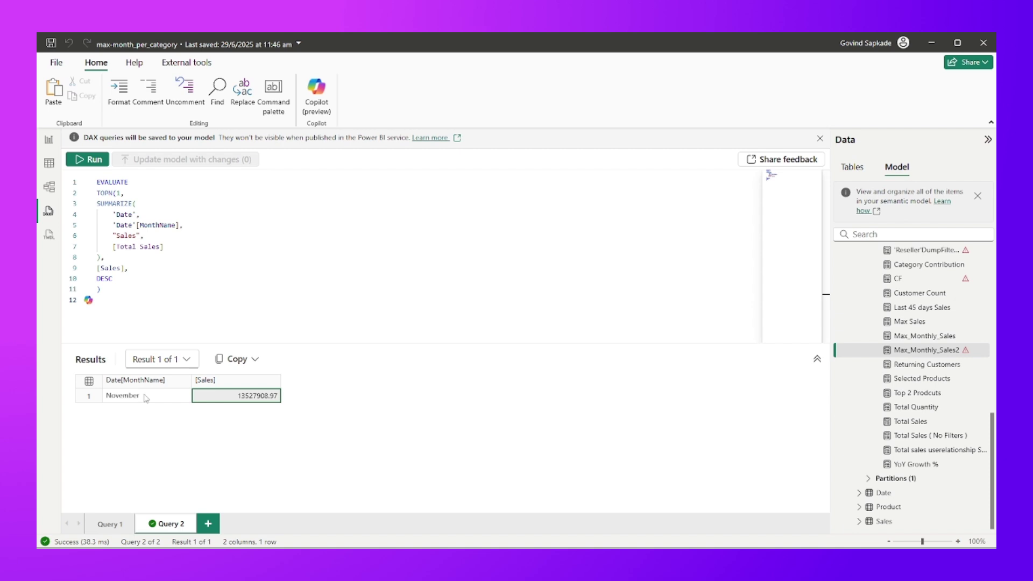
left_click(146, 398)
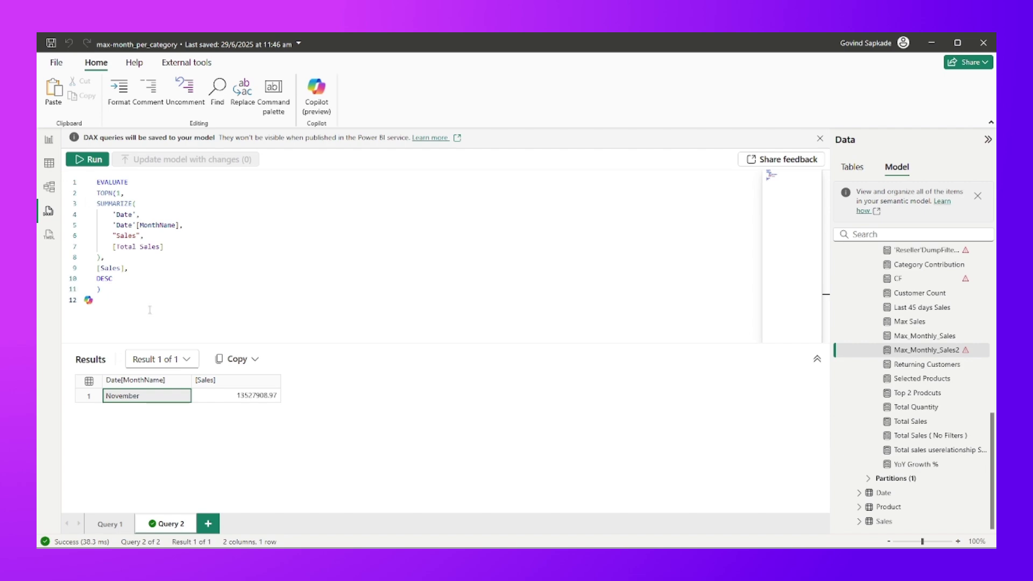
left_click(48, 139)
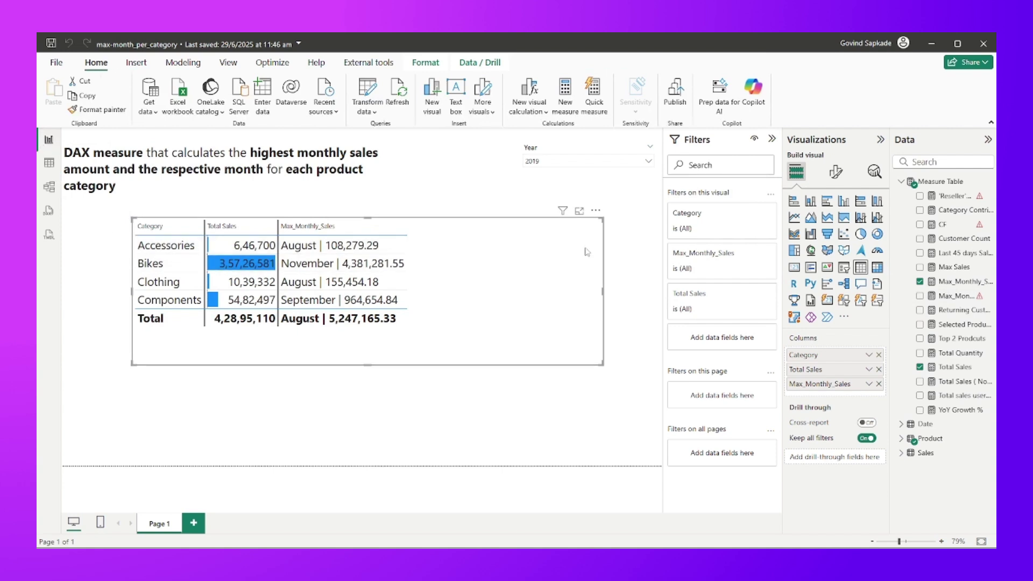
Step: Retype line 17 of Max_Monthly_Sales2 as the MAXX function via IntelliSense
left_click(955, 281)
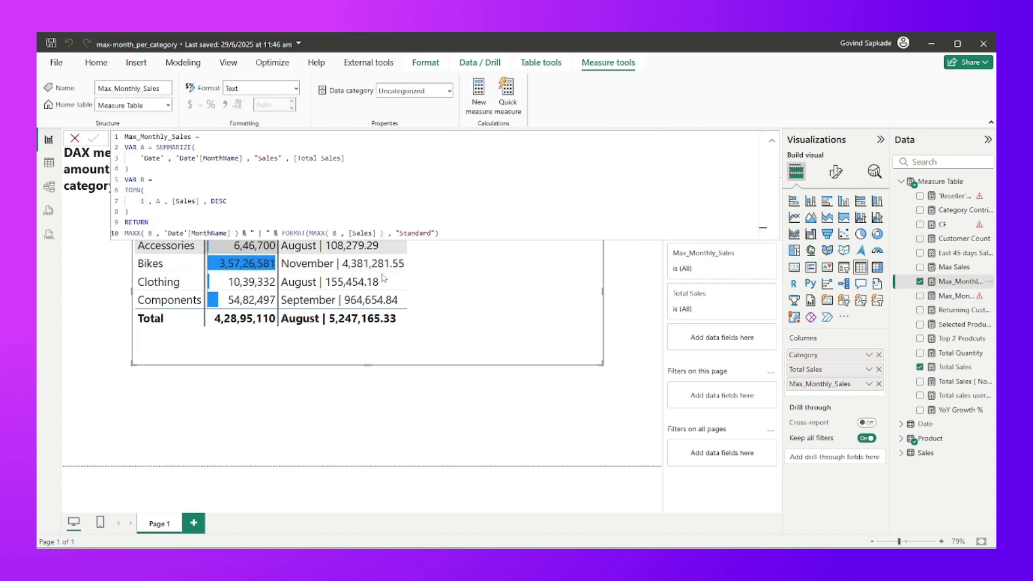
left_click(954, 296)
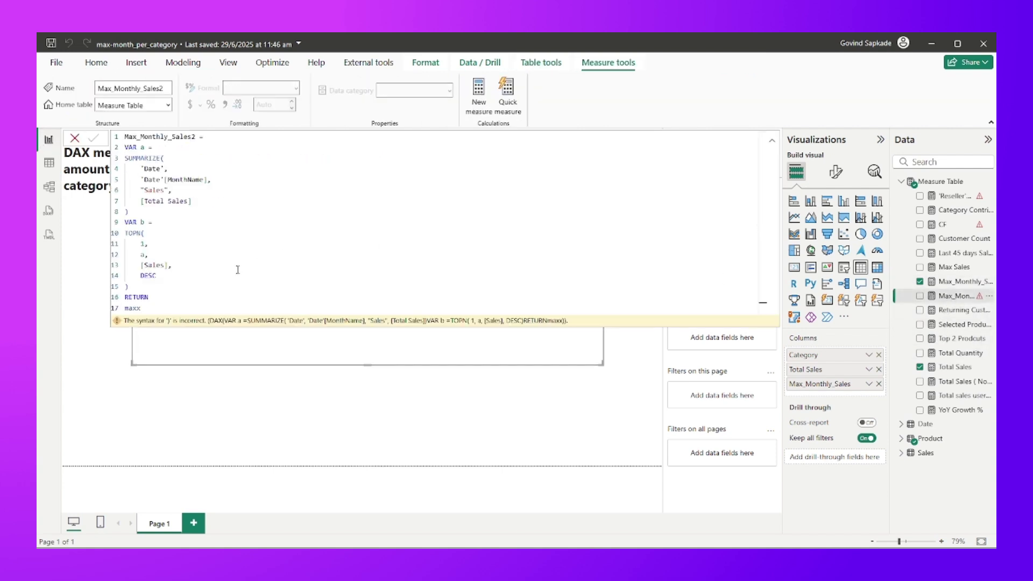
double_click(186, 309)
type("max")
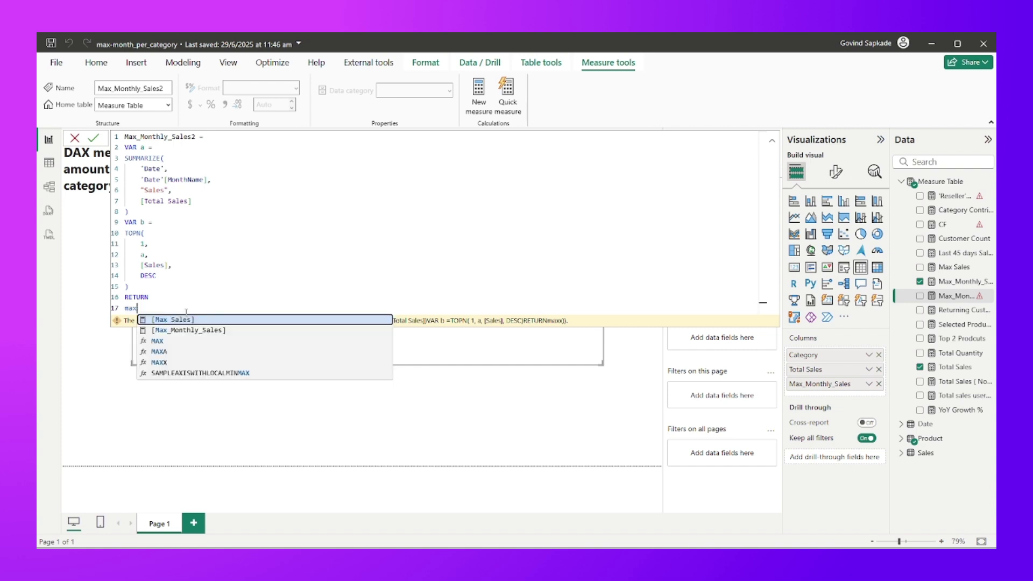
left_click(168, 362)
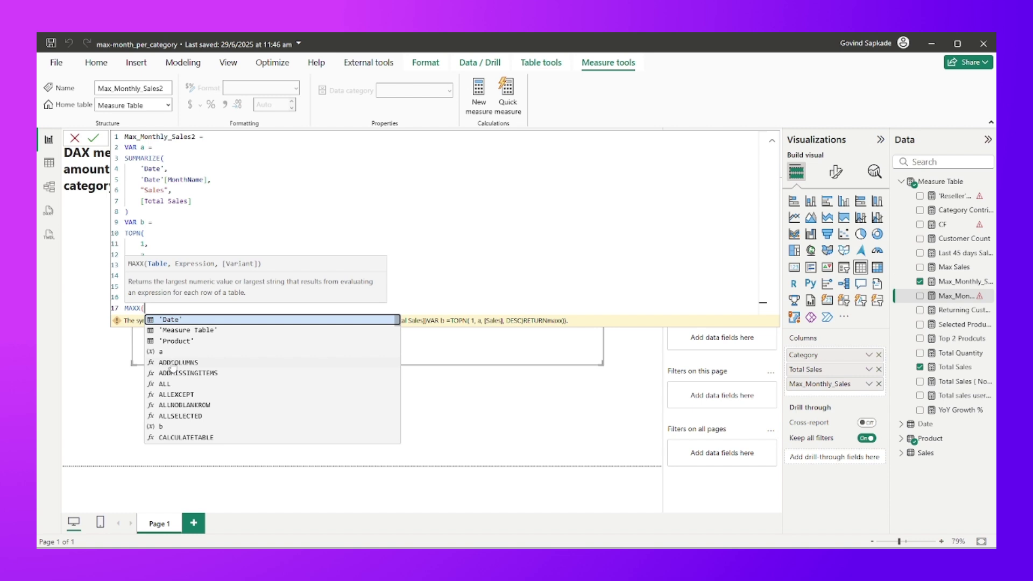
key("BackSpace")
key("BackSpace")
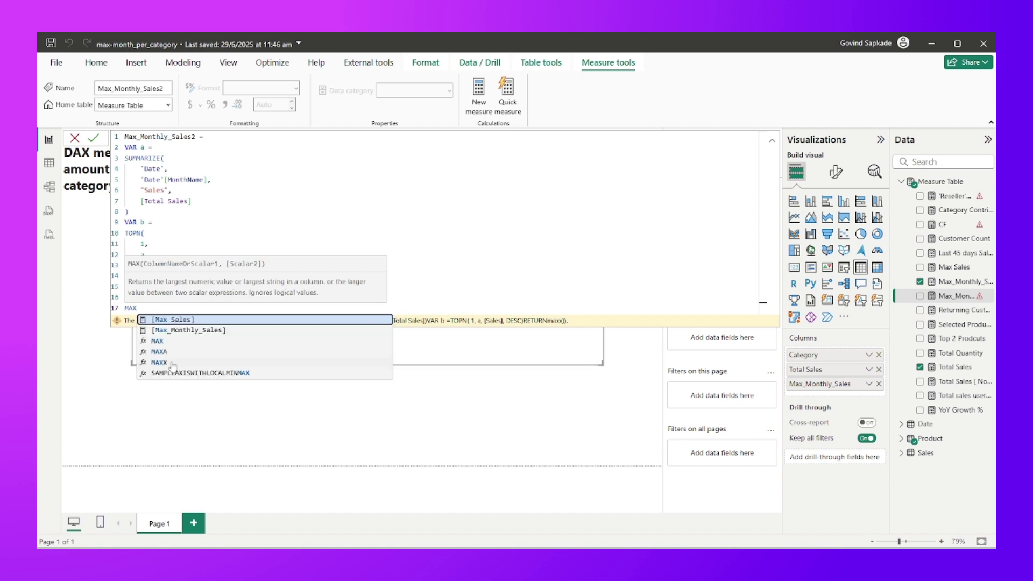
type("(")
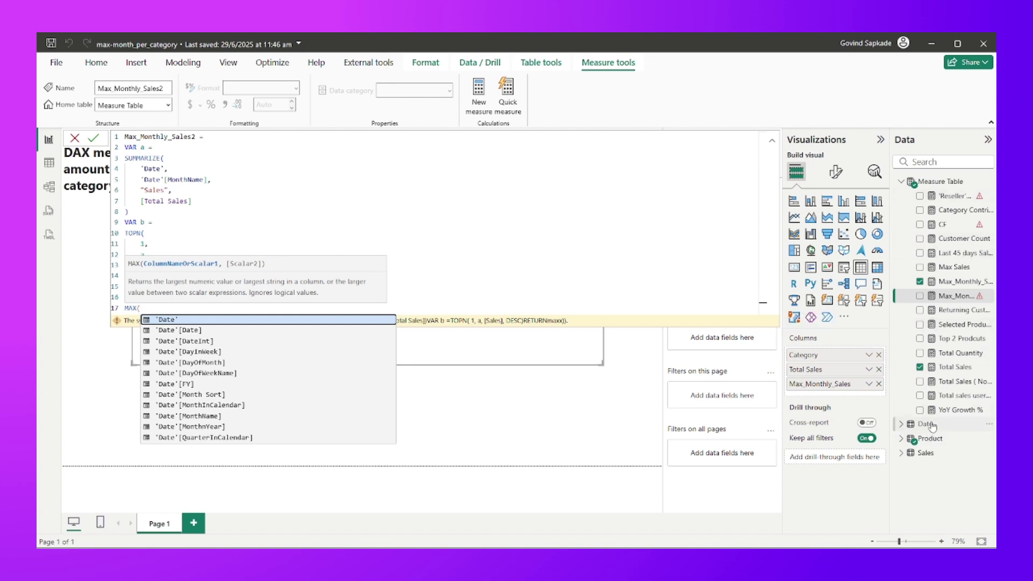
key("BackSpace")
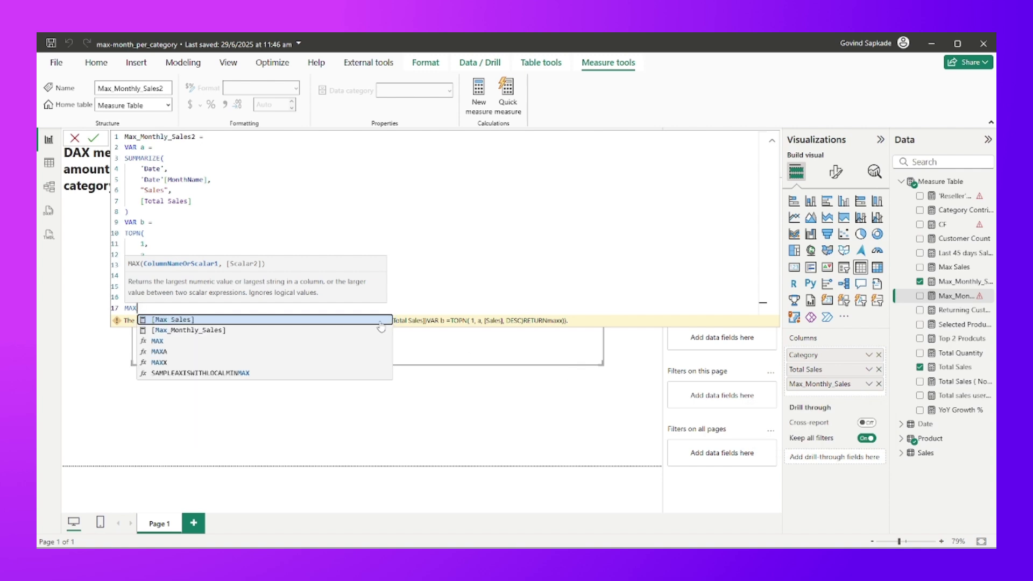
key("BackSpace")
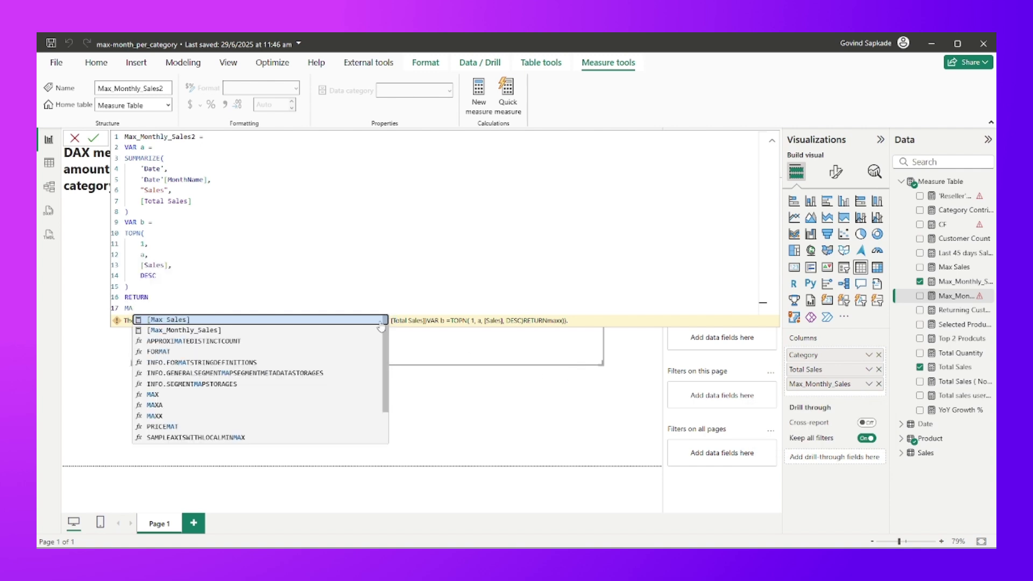
type("xx")
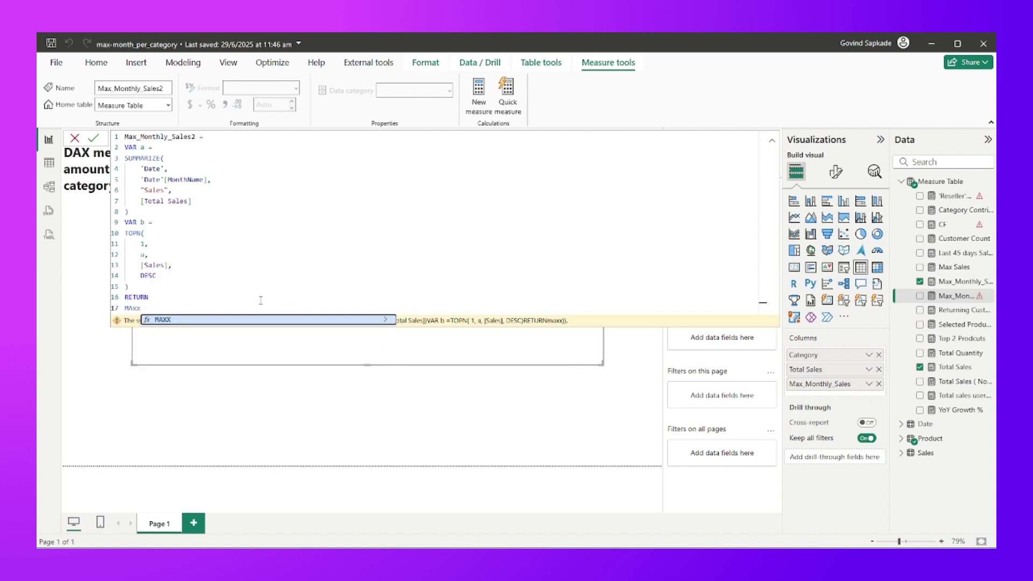
left_click(241, 320)
key("shift+Return")
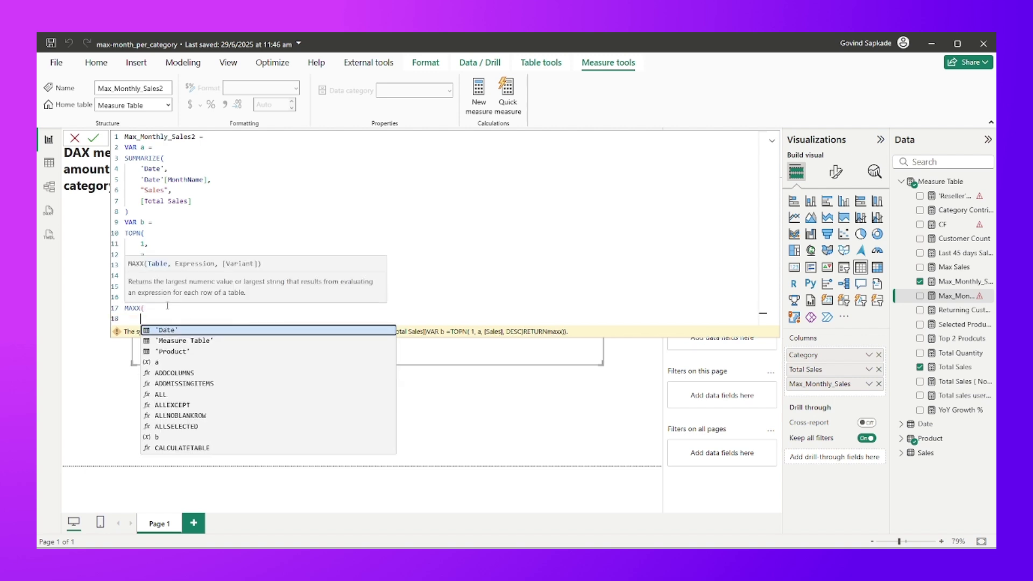
Step: Pass b and 'Date'[MonthName] to MAXX, then append & " | " on the next line
type("b,")
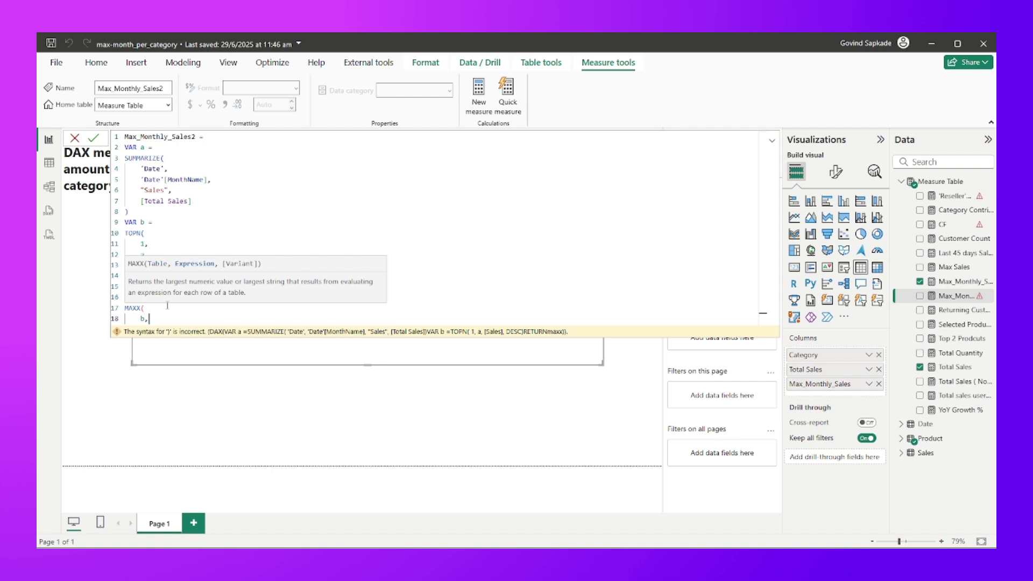
key("shift+Return")
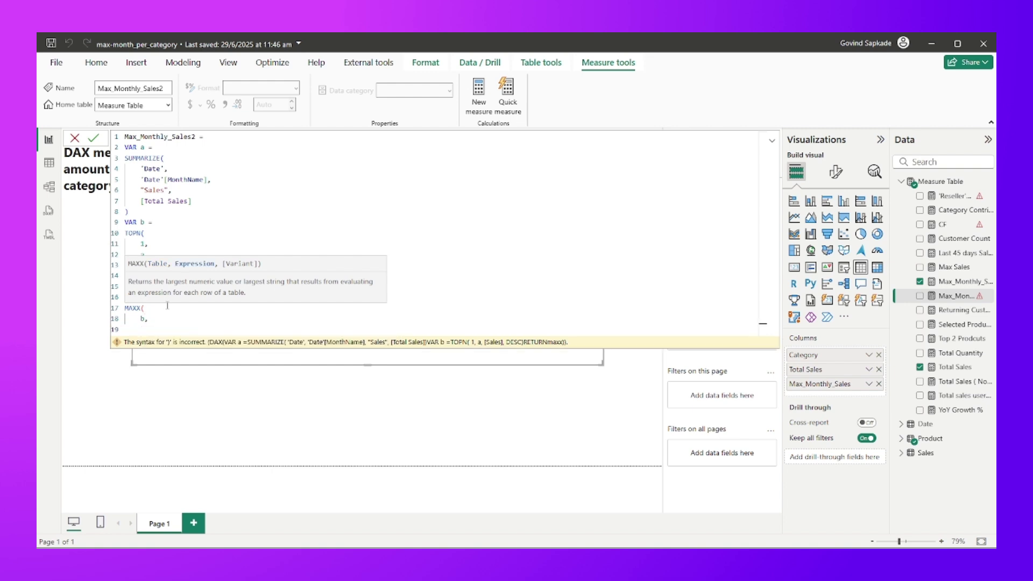
type("mon")
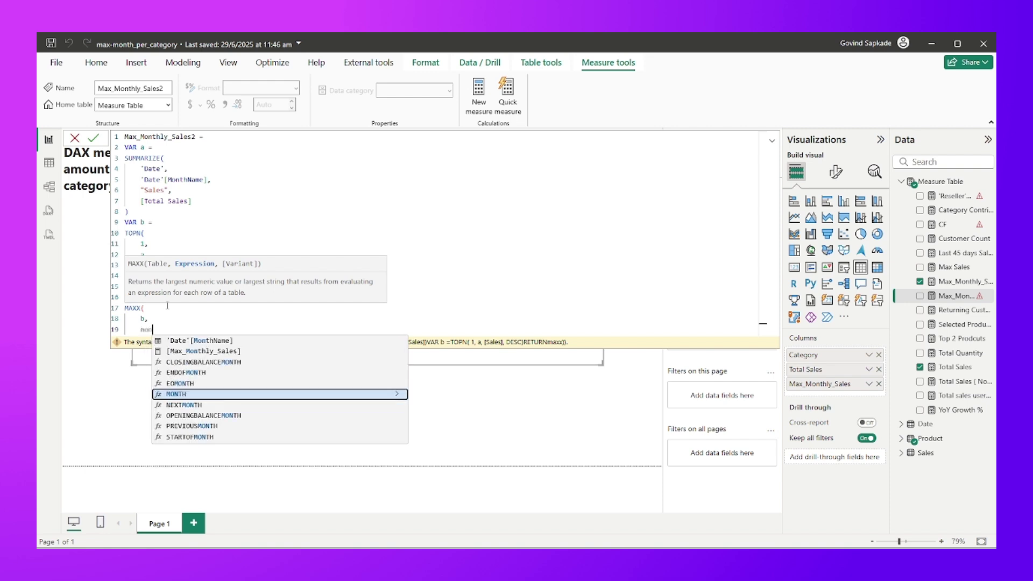
left_click(217, 341)
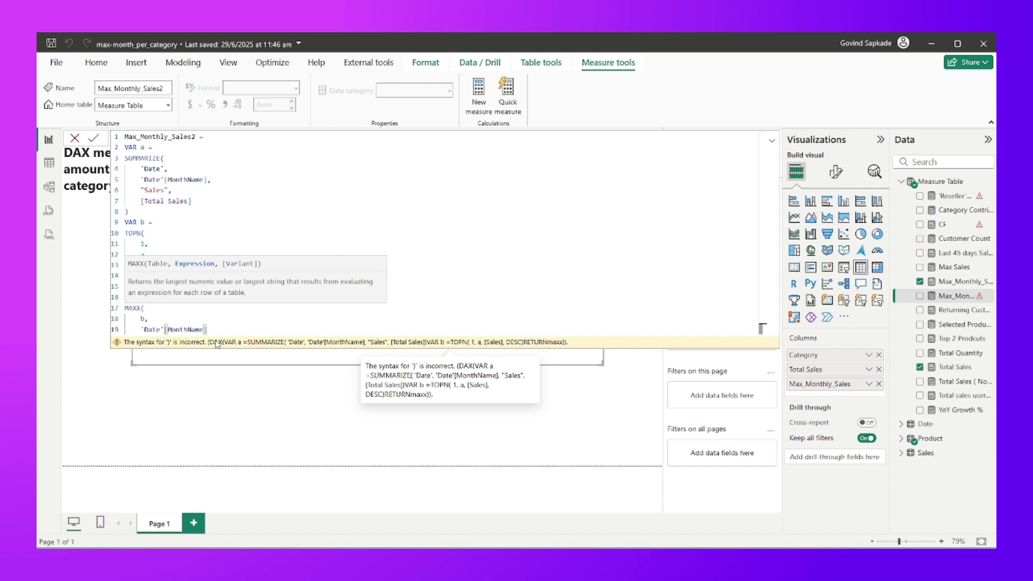
key("Return")
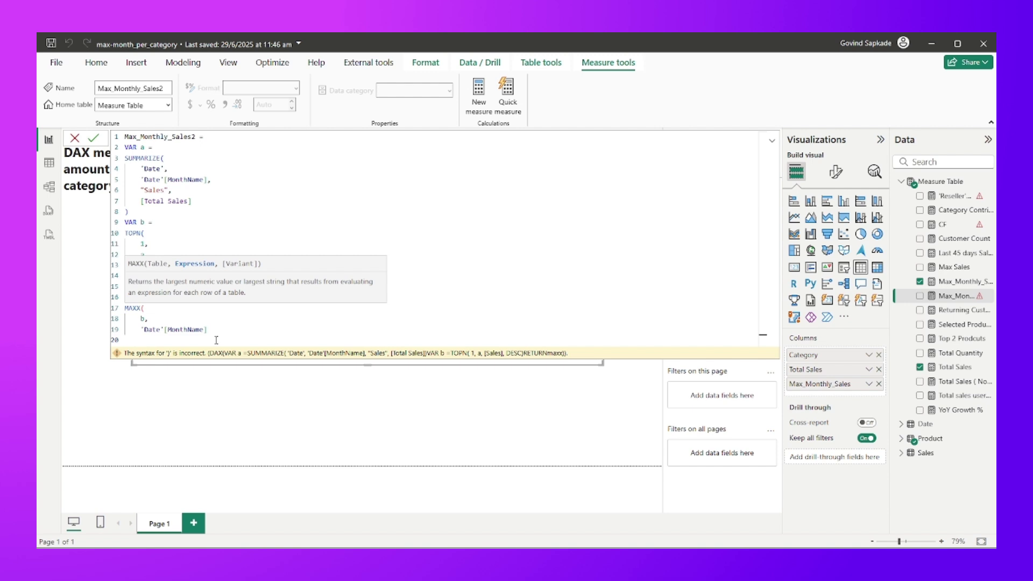
type(")")
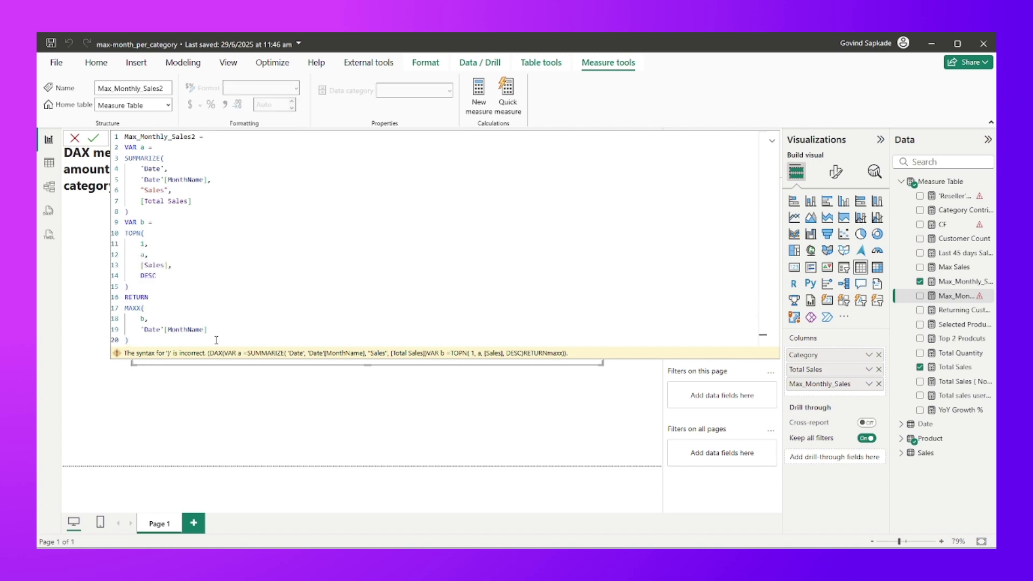
type(" & \" | \"")
Step: Append MAXX( b, [Sales] ) after the & in the RETURN expression, each argument on its own line
type("&")
key("shift+Return")
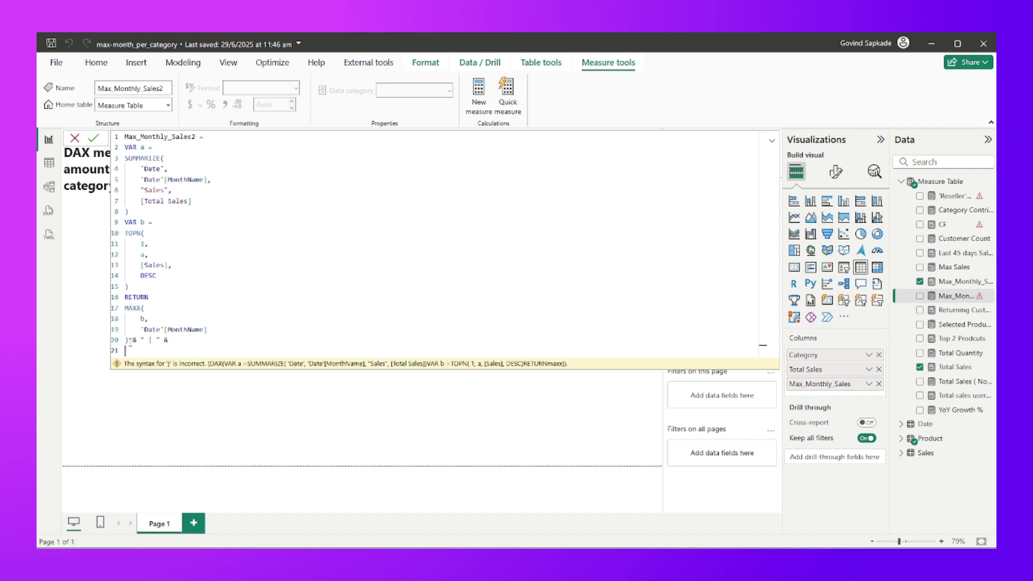
type("maxx")
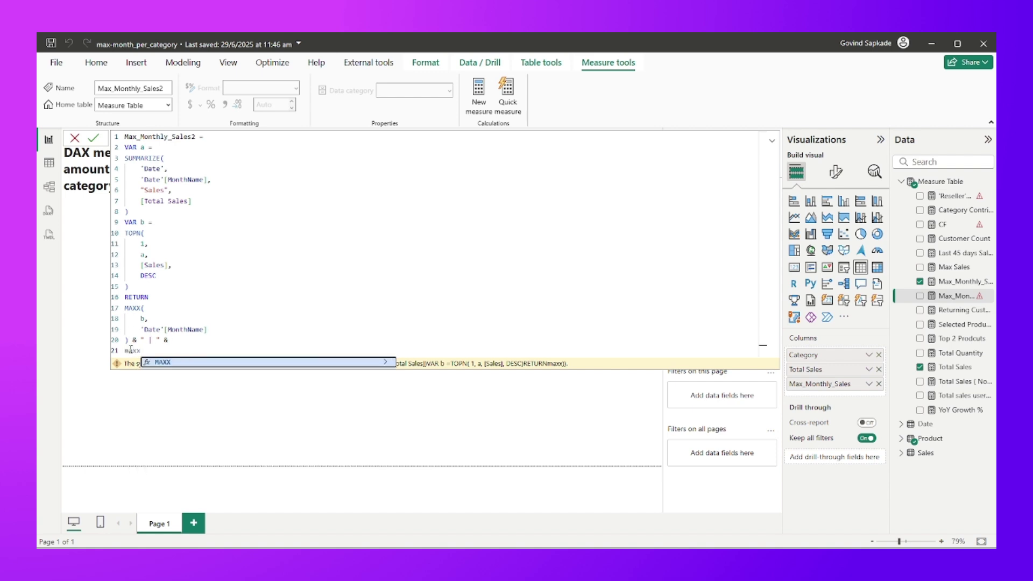
key("Tab")
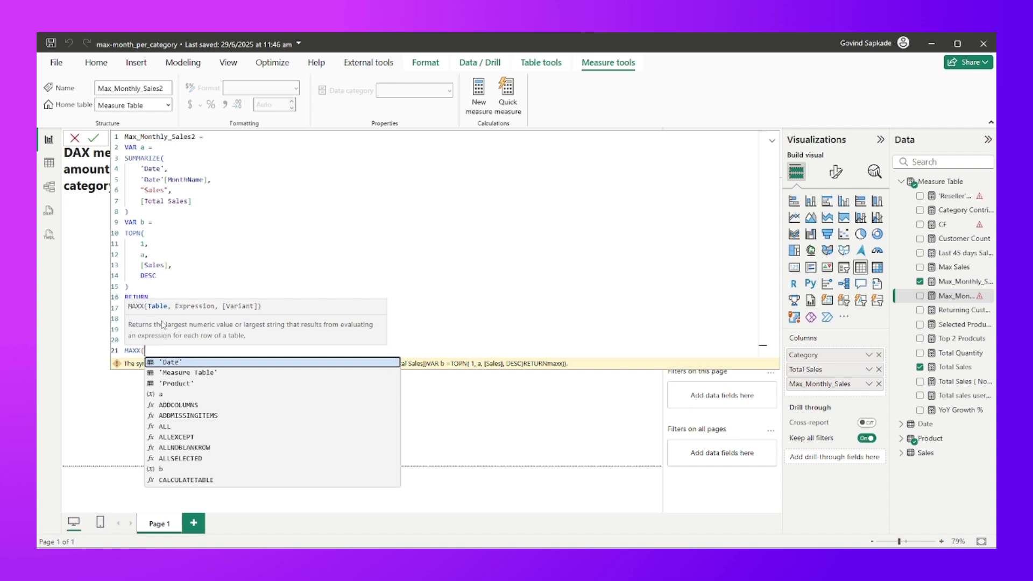
key("shift+Return")
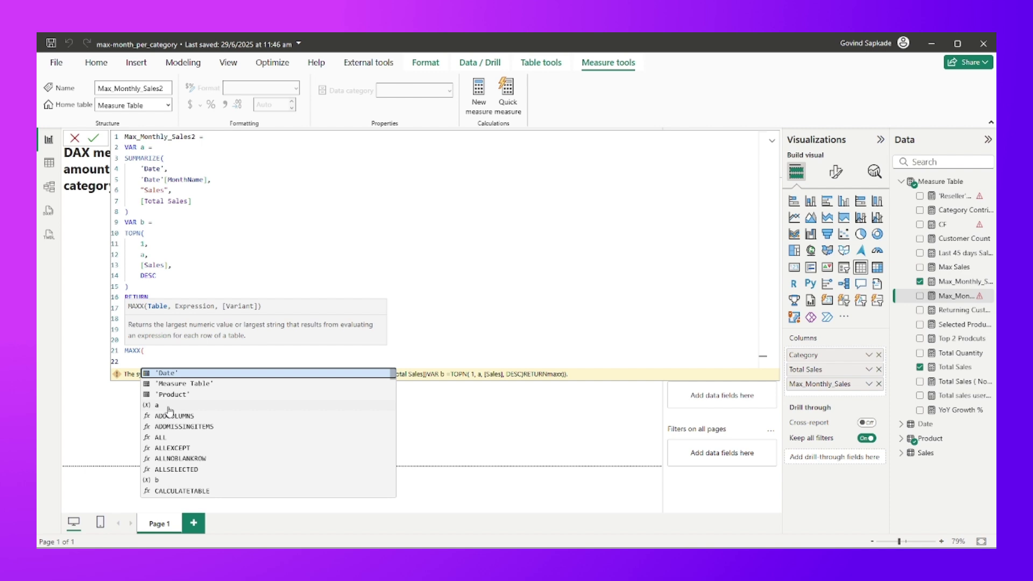
left_click(170, 481)
type(",")
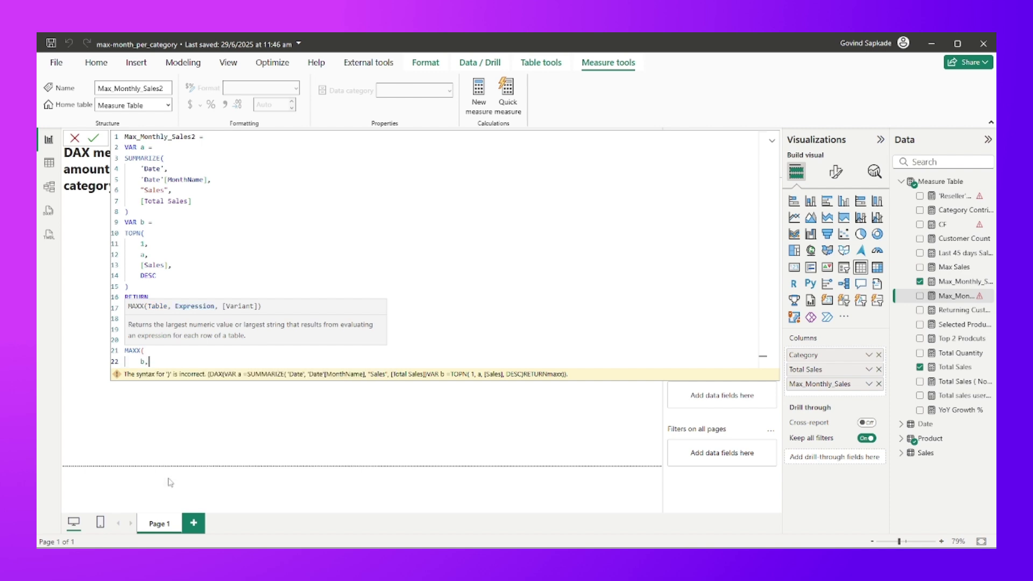
key("shift+Return")
type("sal")
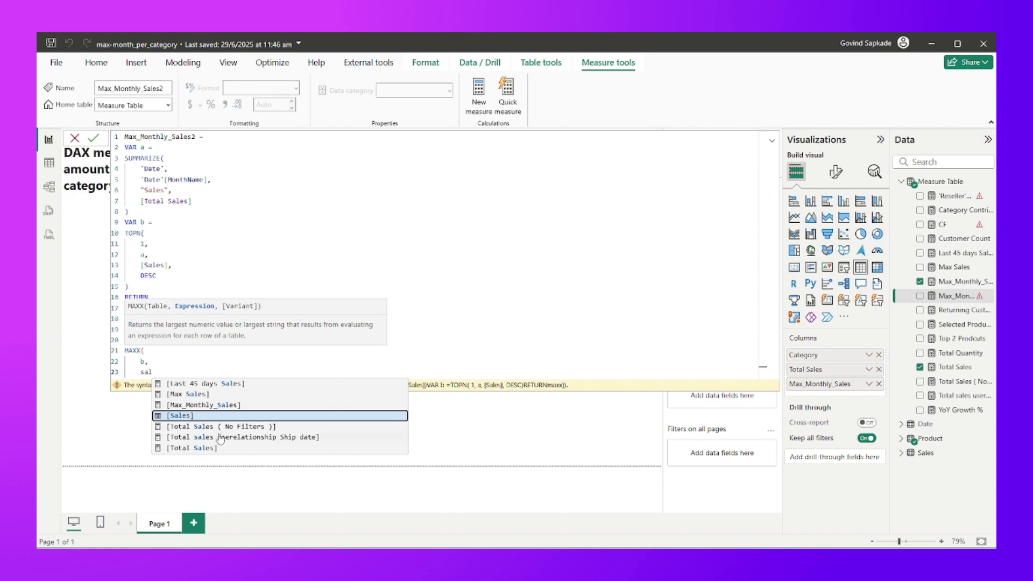
left_click(186, 418)
key("shift+Return")
type(")")
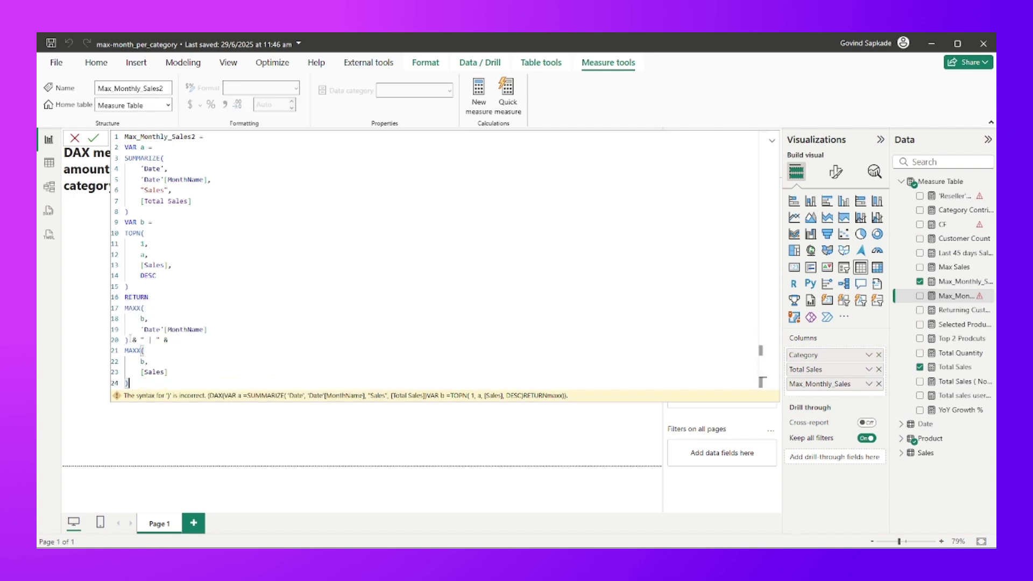
Step: Review the month-name and [Sales] MAXX blocks, dismissing the battery warning, before committing
left_click_drag(130, 340, 124, 311)
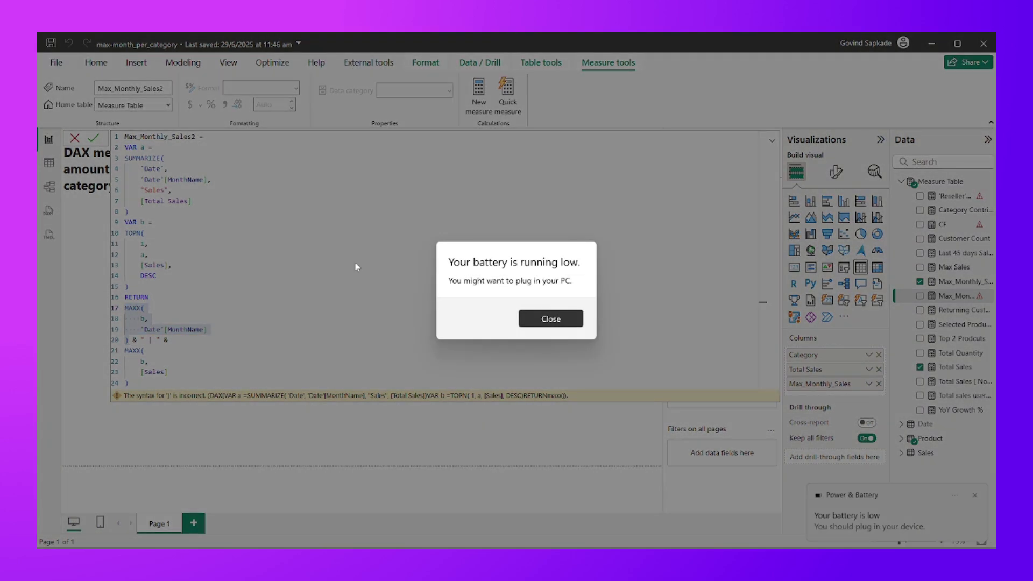
left_click(538, 319)
left_click_drag(138, 383, 141, 340)
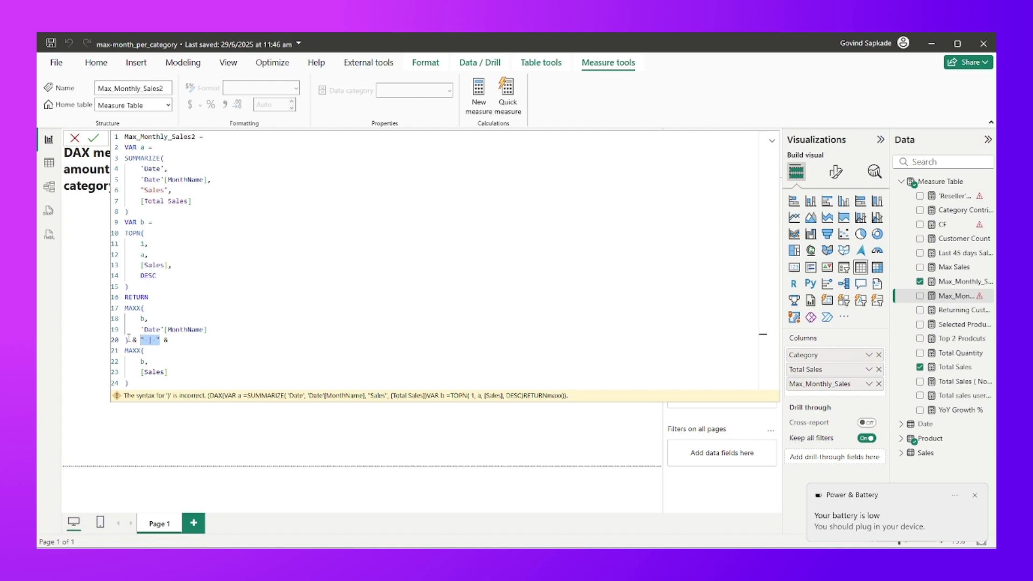
left_click(131, 383)
Step: Commit the Max_Monthly_Sales2 measure and close the formula editor to return to the report
key("Return")
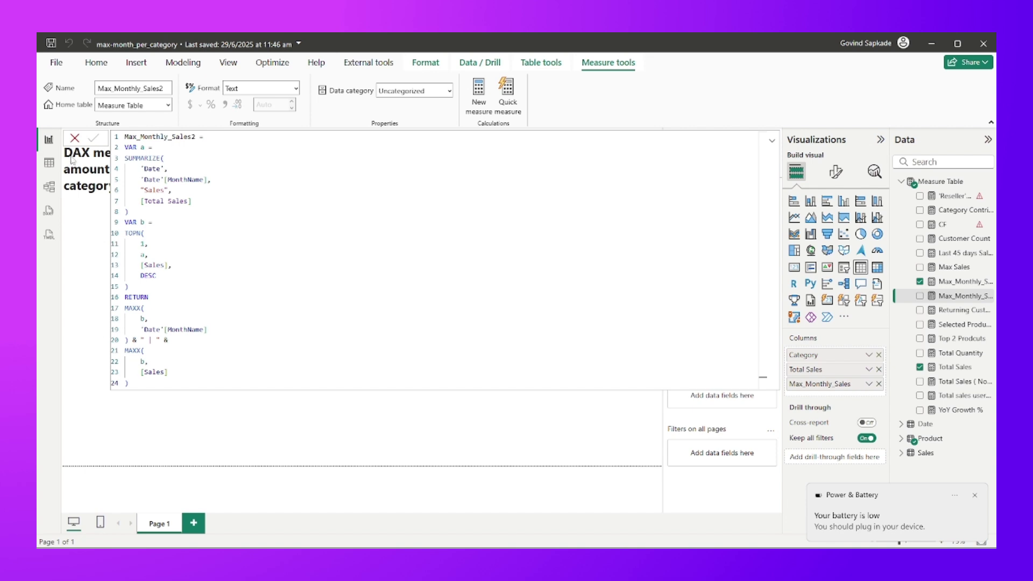
left_click(75, 139)
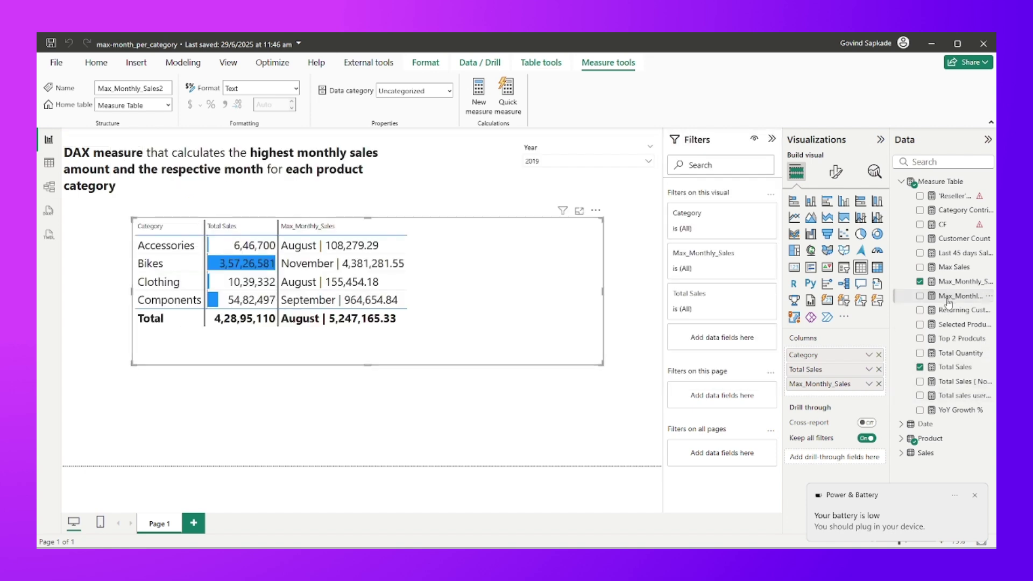